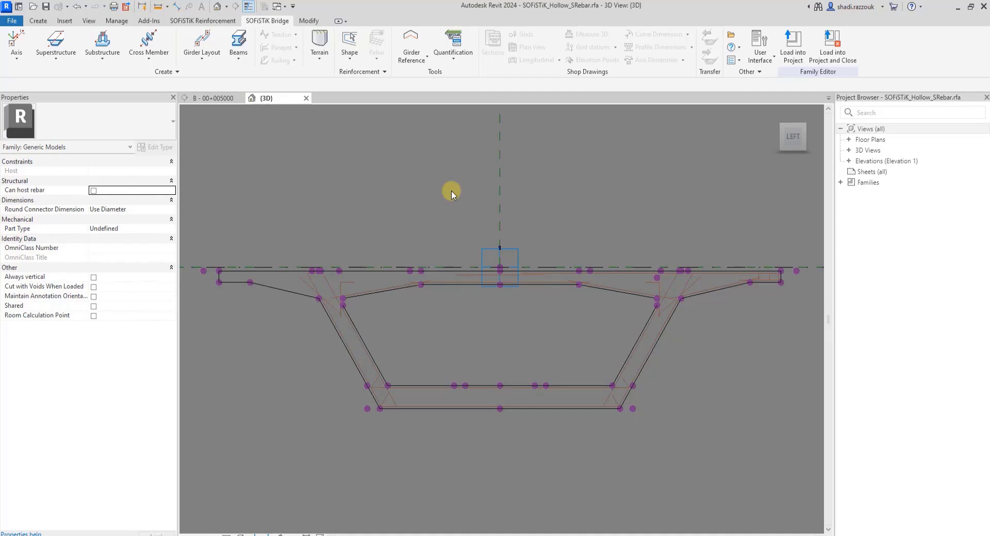
# - Zoom Region (ZR) onto the left cantilever end of the girder's top flange
pyautogui.press('z')
pyautogui.press('r')
pyautogui.moveTo(311, 206); pyautogui.dragTo(213, 347)
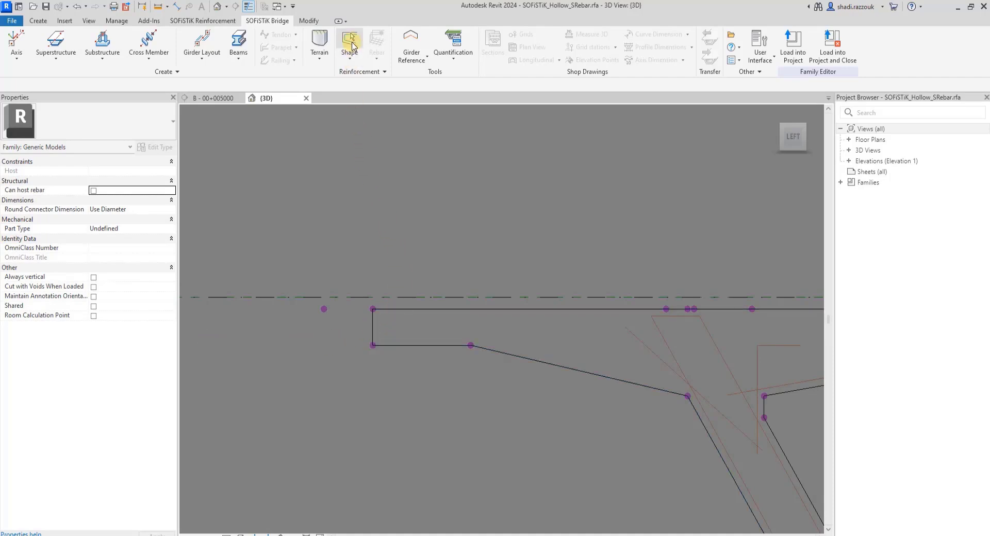
# - Start new rebar shape Shape047 with its segment offset linked to Rebar_Cover (5.000)
pyautogui.click(351, 52)
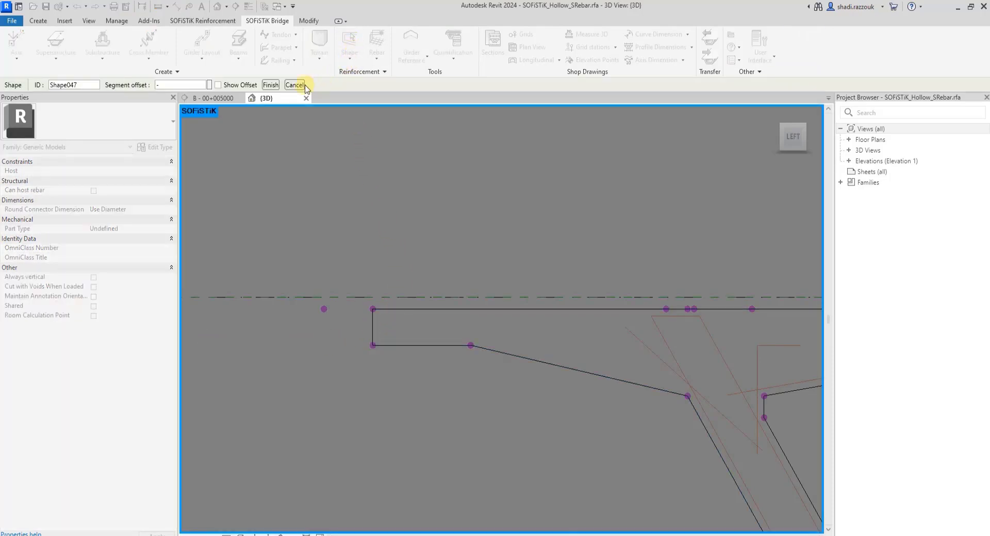
pyautogui.click(210, 85)
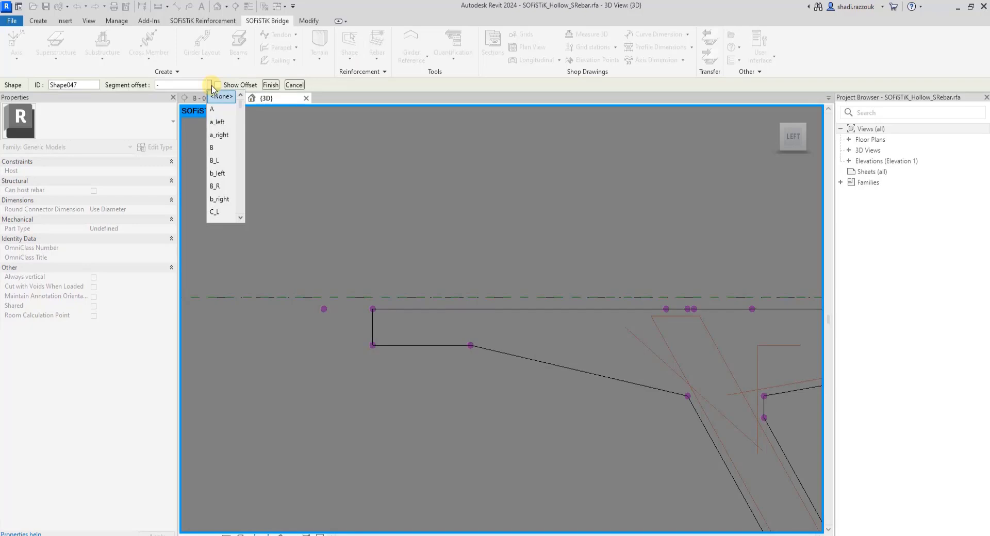
pyautogui.scroll(-10, 214, 100)
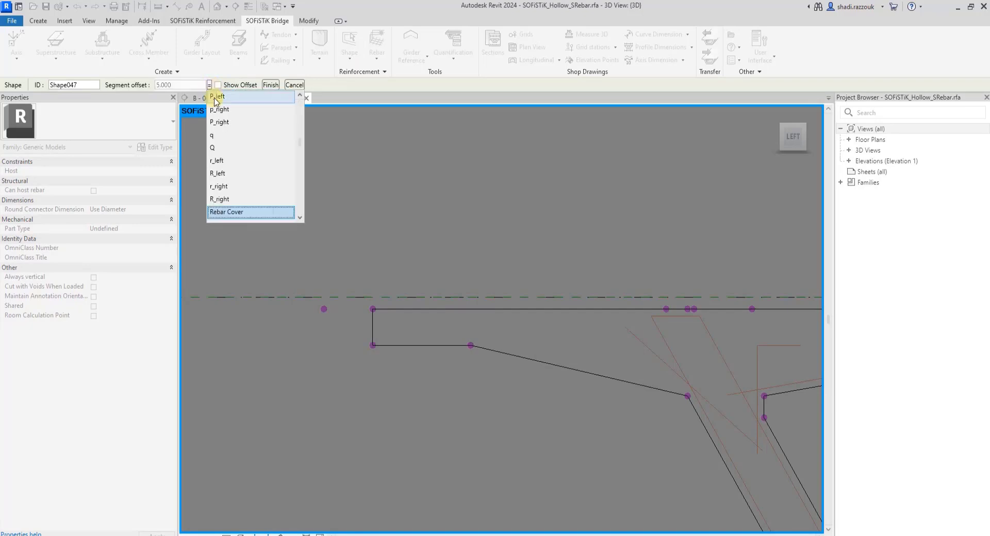
pyautogui.click(237, 212)
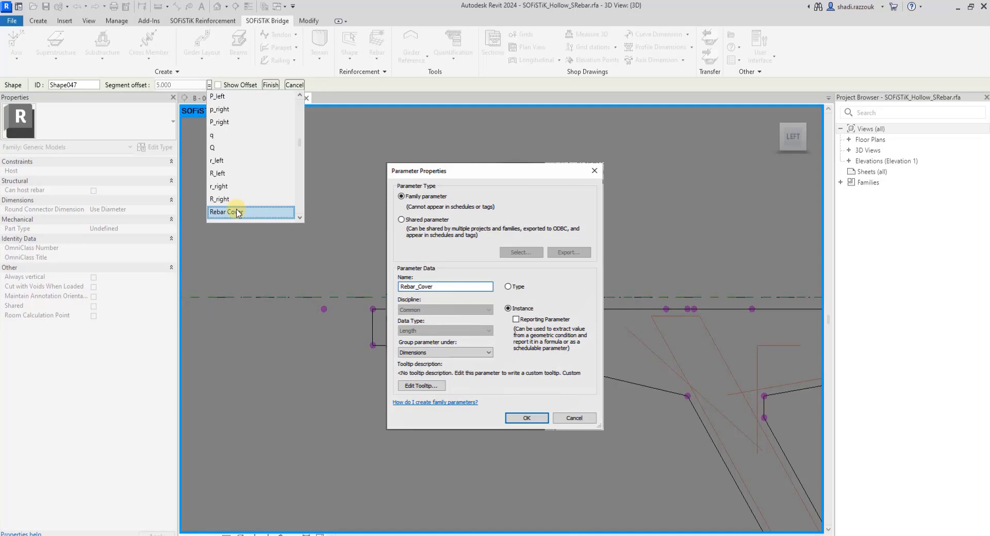
pyautogui.press('Return')
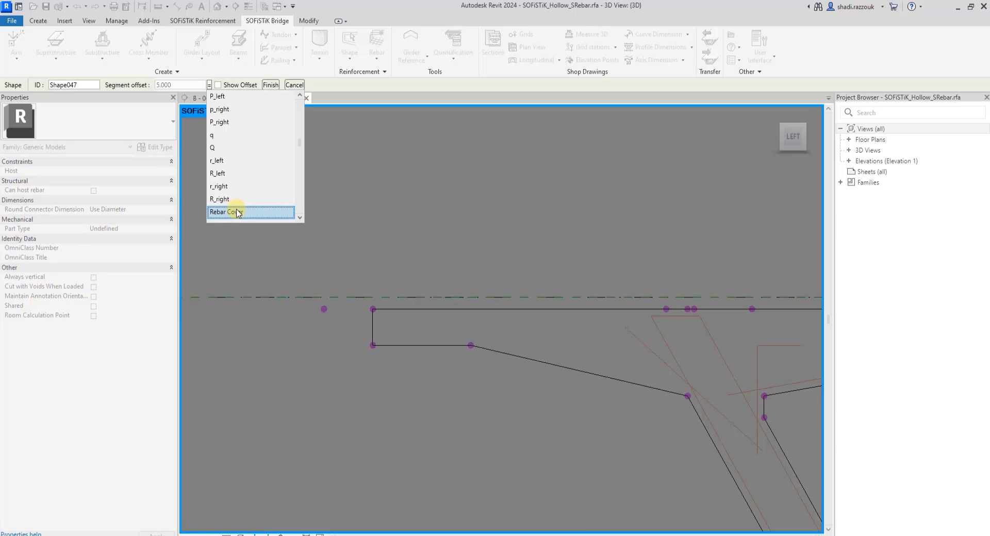
# - Outline the bar along the top, left and bottom flange edges, bottom offset flipped inward
pyautogui.click(238, 211)
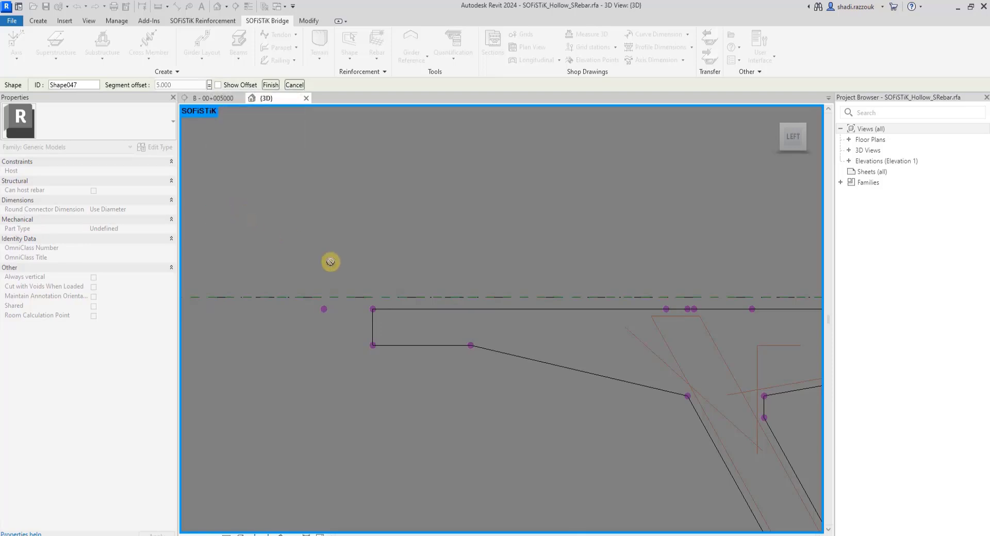
pyautogui.click(411, 308)
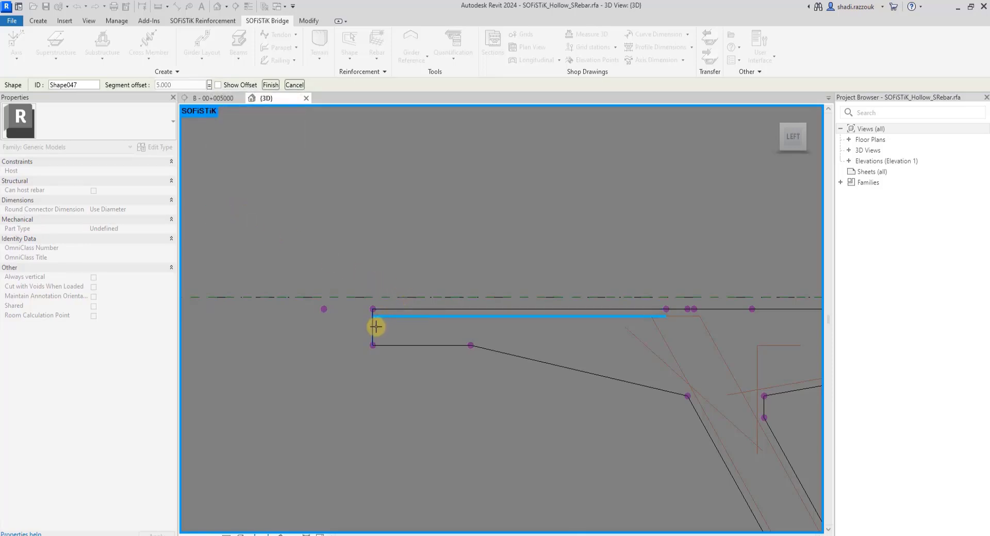
pyautogui.click(405, 344)
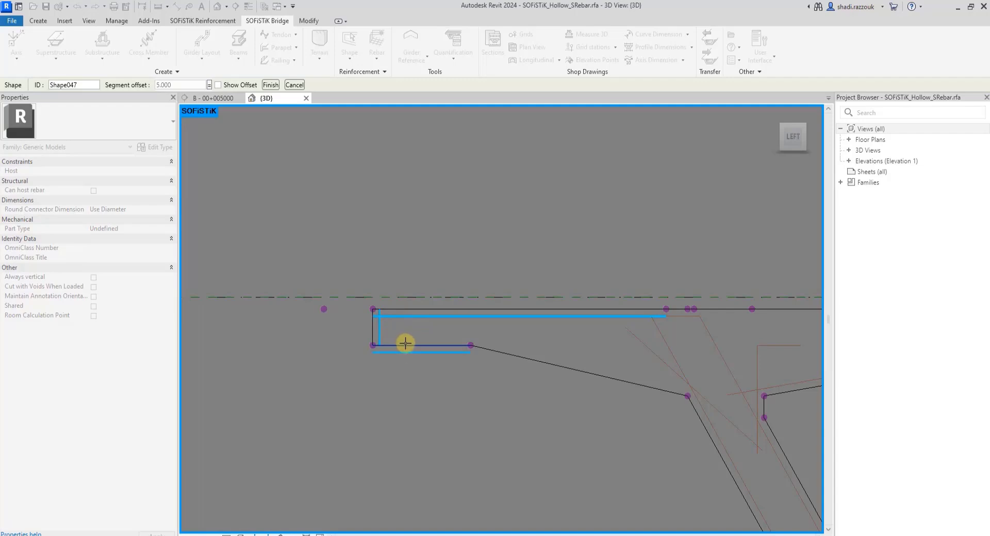
pyautogui.click(405, 344)
pyautogui.press('Return')
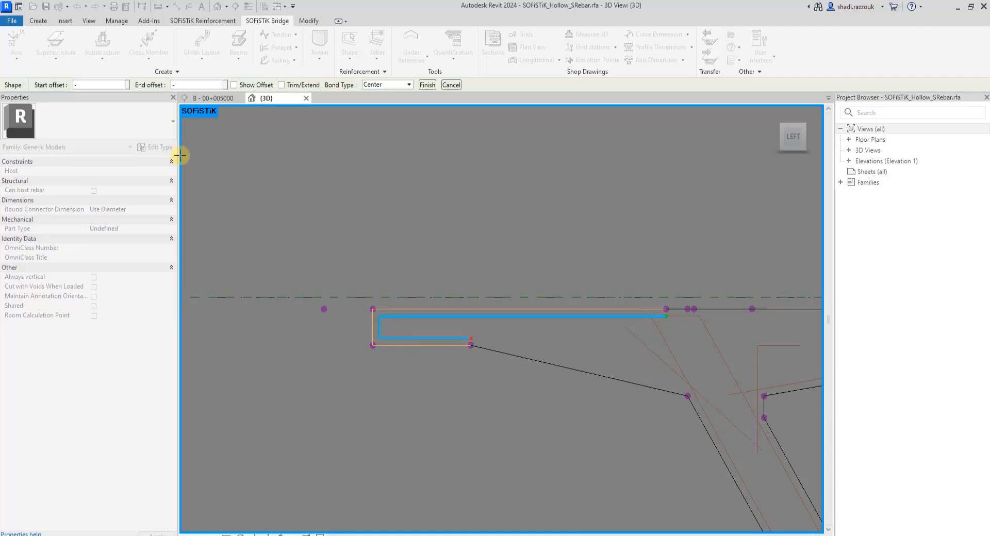
# - Give the bar start offset 100 and end offset -25 and finish Shape047
pyautogui.click(89, 85)
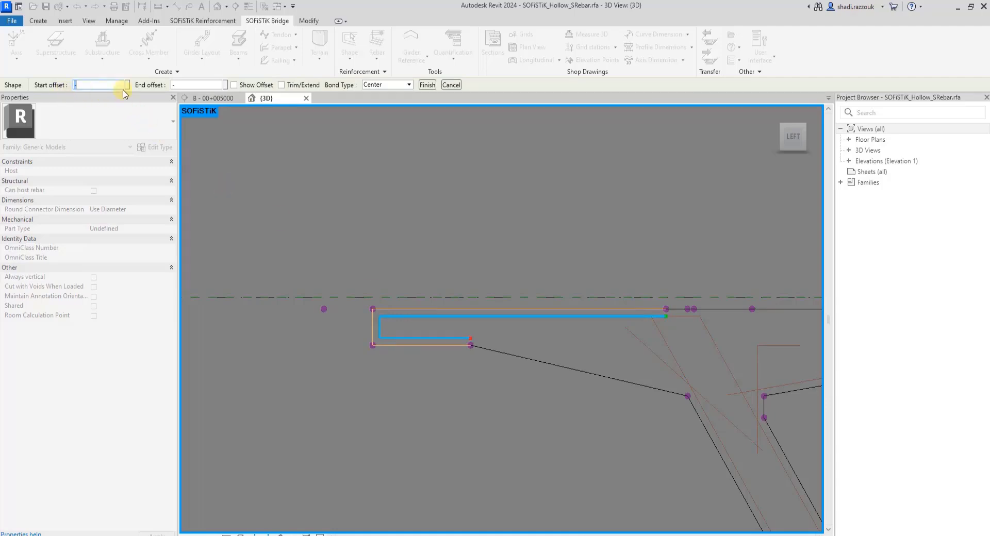
pyautogui.write('100')
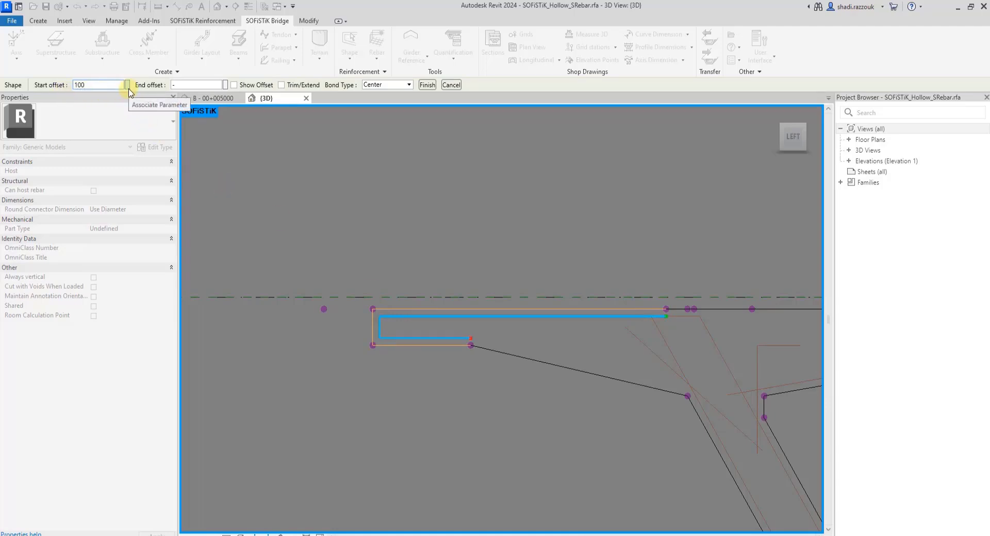
pyautogui.press('Return')
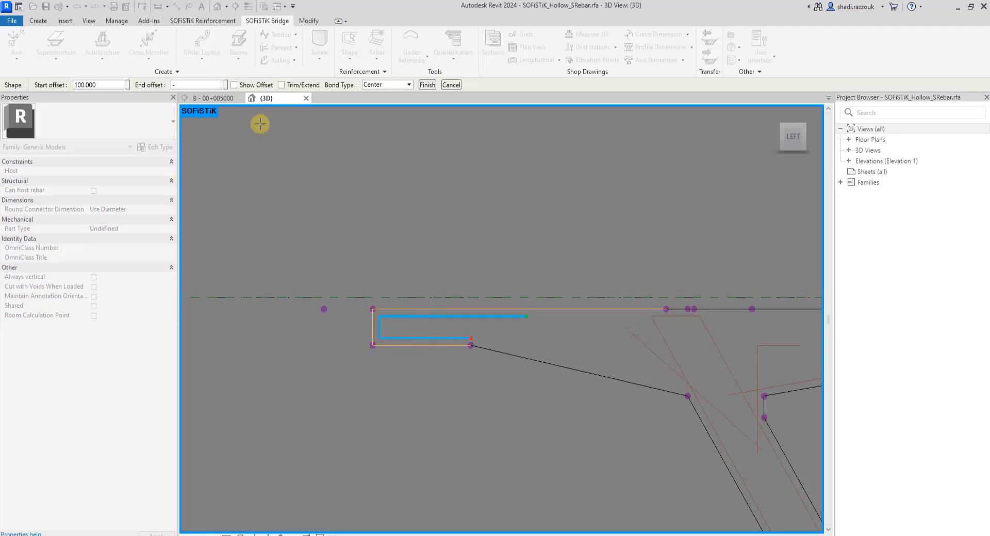
pyautogui.click(207, 85)
pyautogui.write('-25')
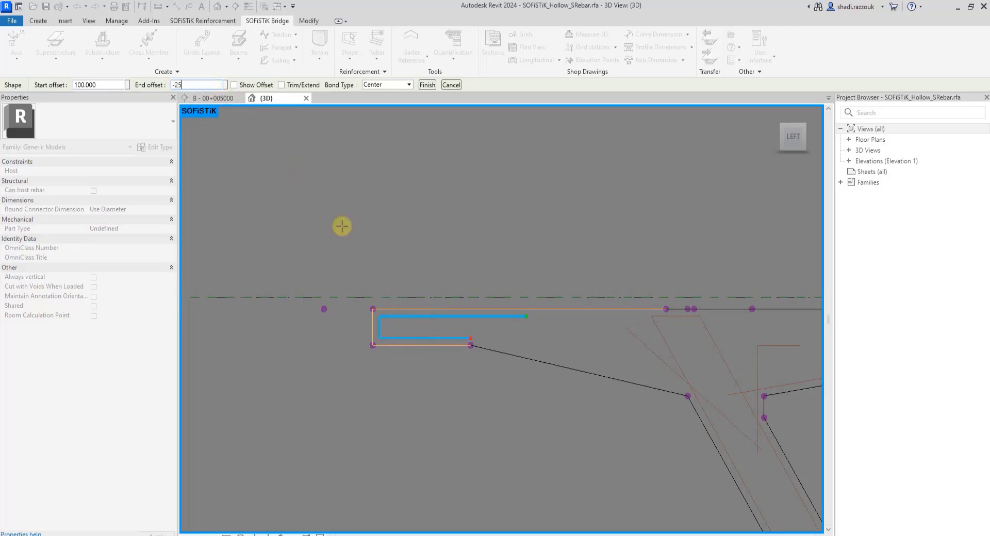
pyautogui.press('Return')
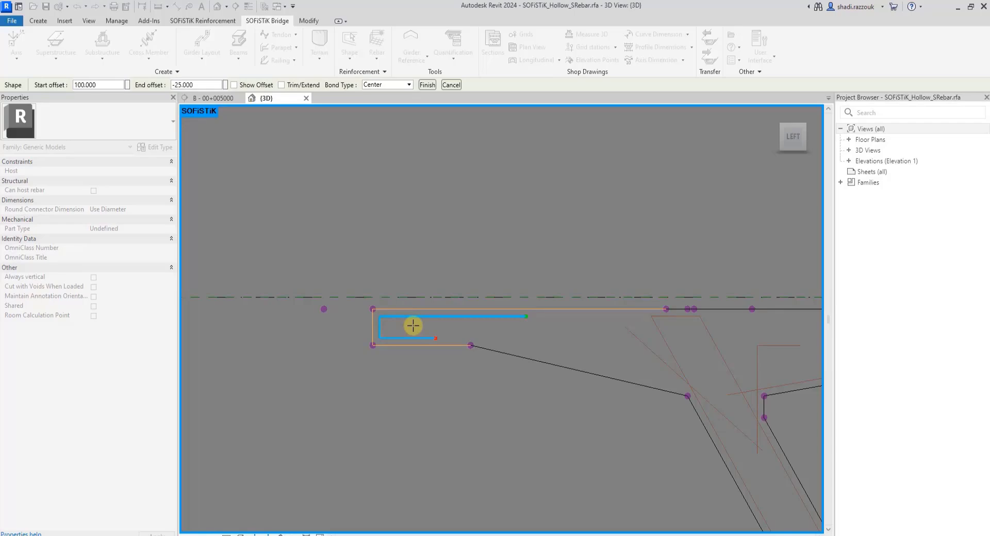
pyautogui.press('Return')
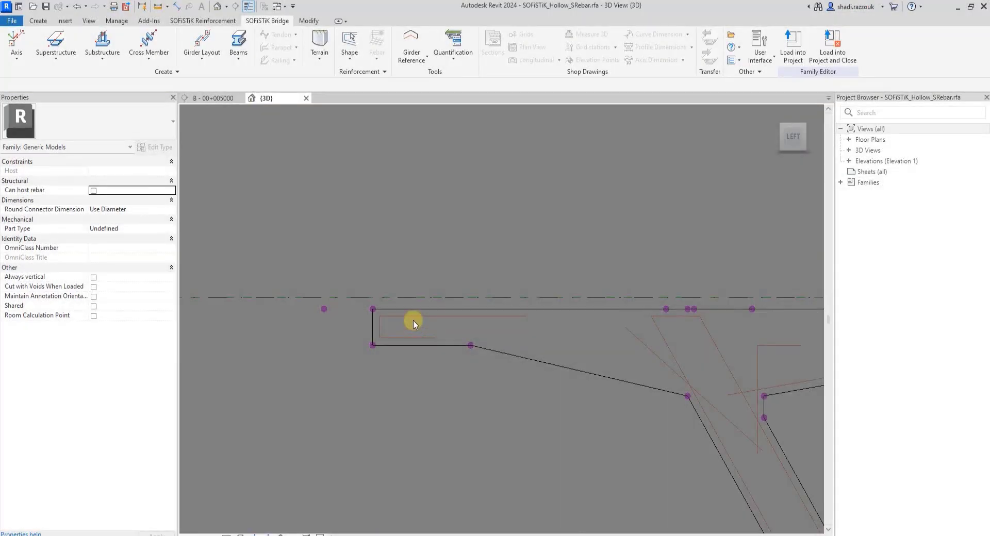
pyautogui.click(413, 315)
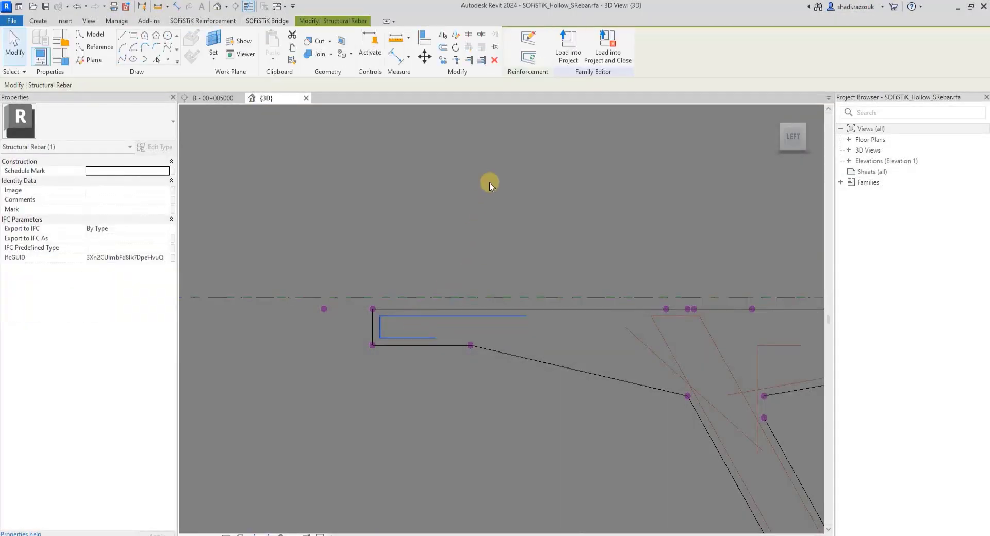
pyautogui.click(530, 45)
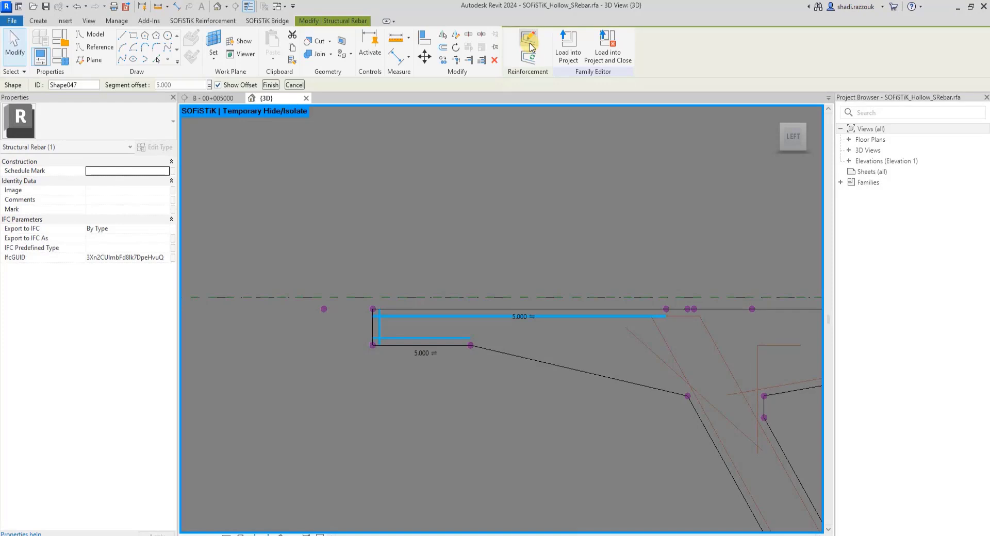
pyautogui.click(472, 328)
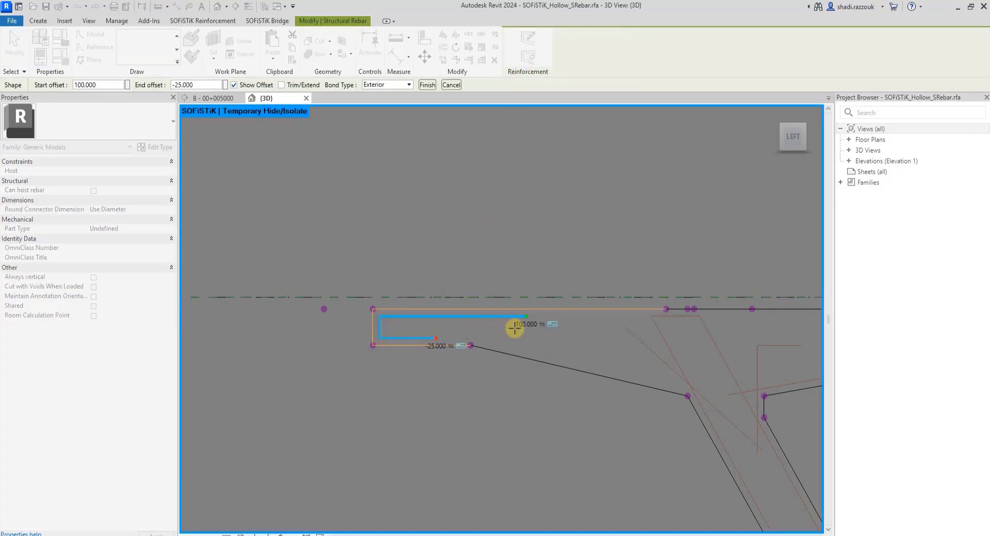
pyautogui.click(551, 325)
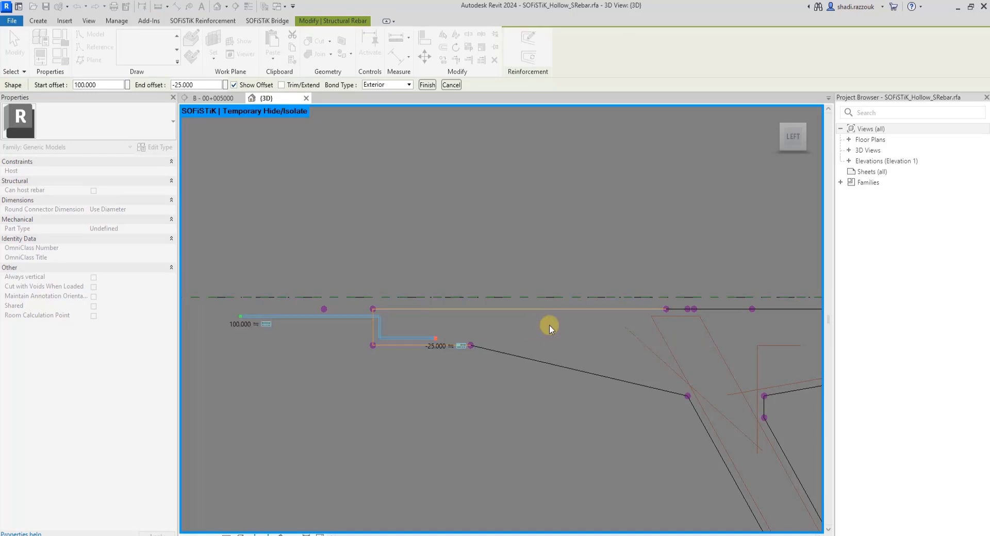
pyautogui.click(258, 324)
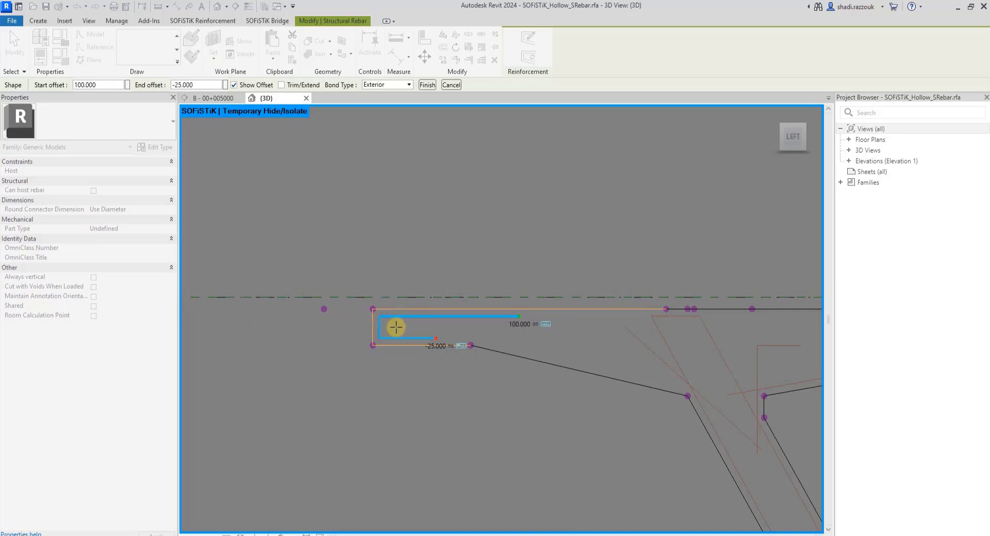
pyautogui.press('Return')
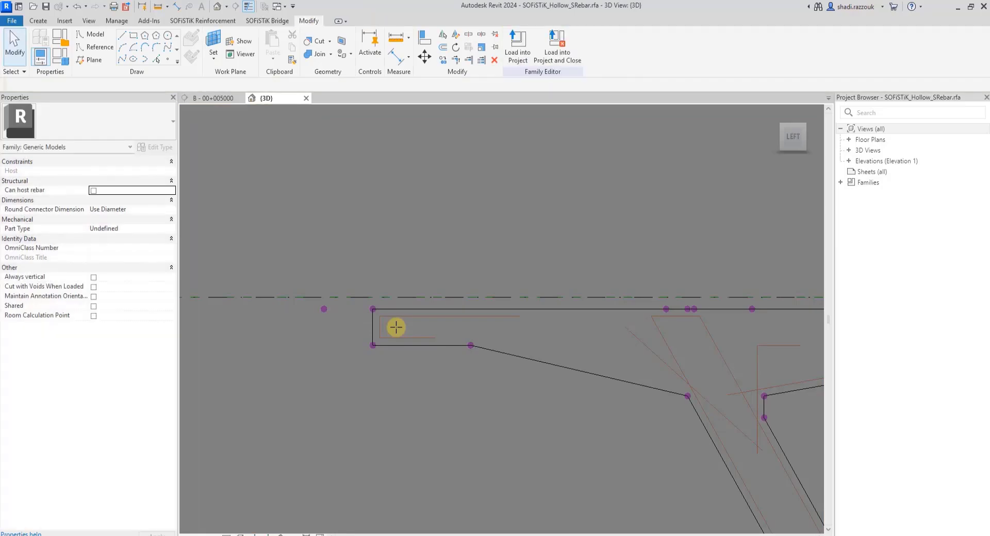
# - Start a second rebar shape with no segment offset parameter ('-')
pyautogui.click(267, 21)
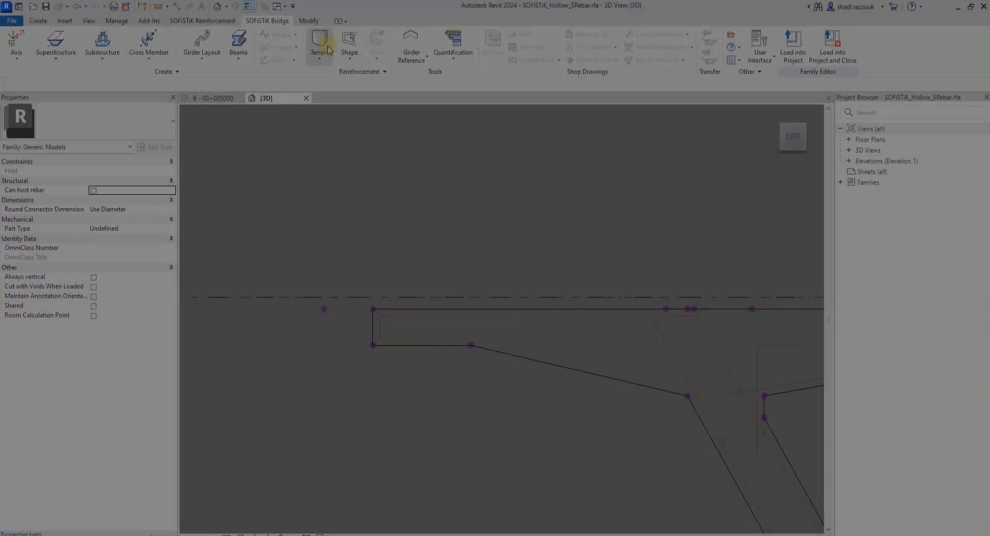
pyautogui.click(349, 43)
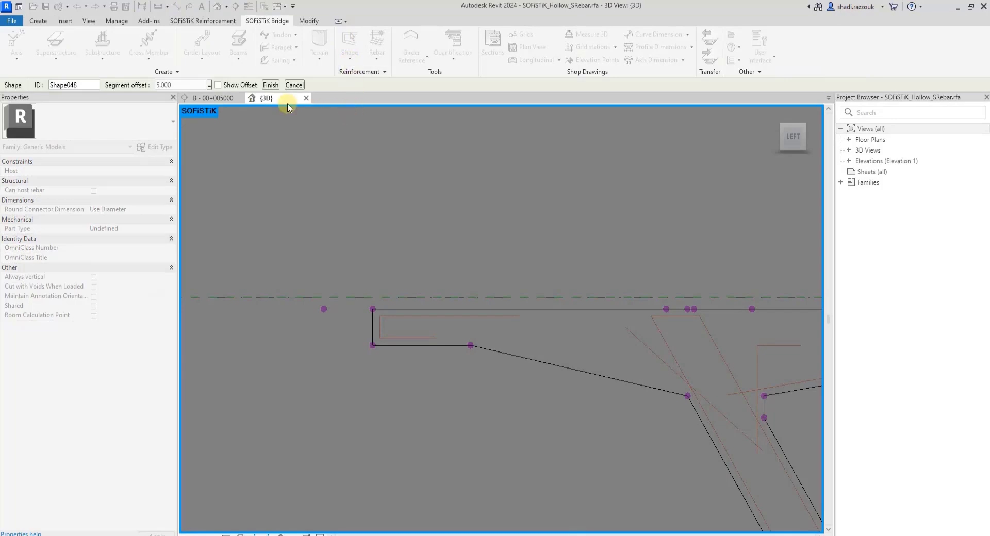
pyautogui.click(209, 85)
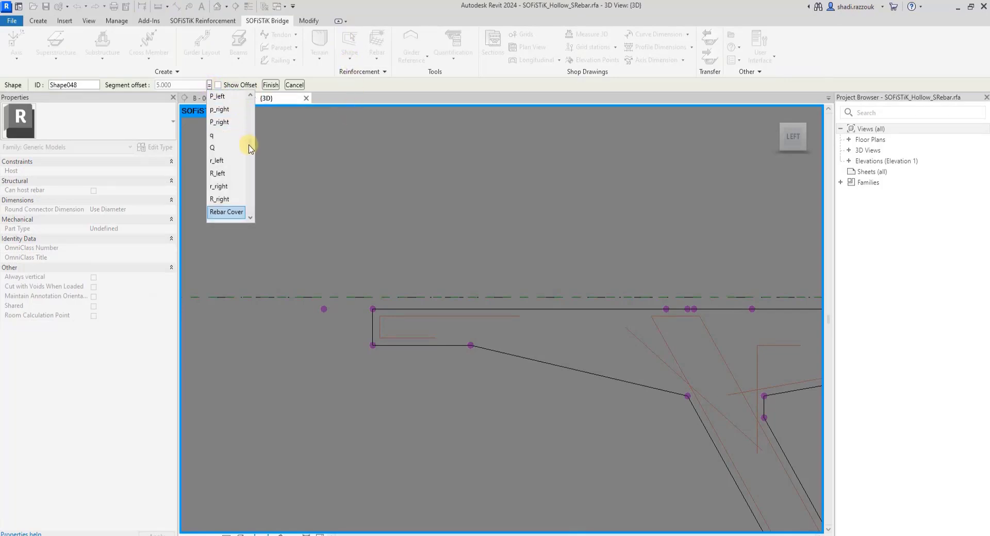
pyautogui.scroll(5, 250, 106)
pyautogui.press('Escape')
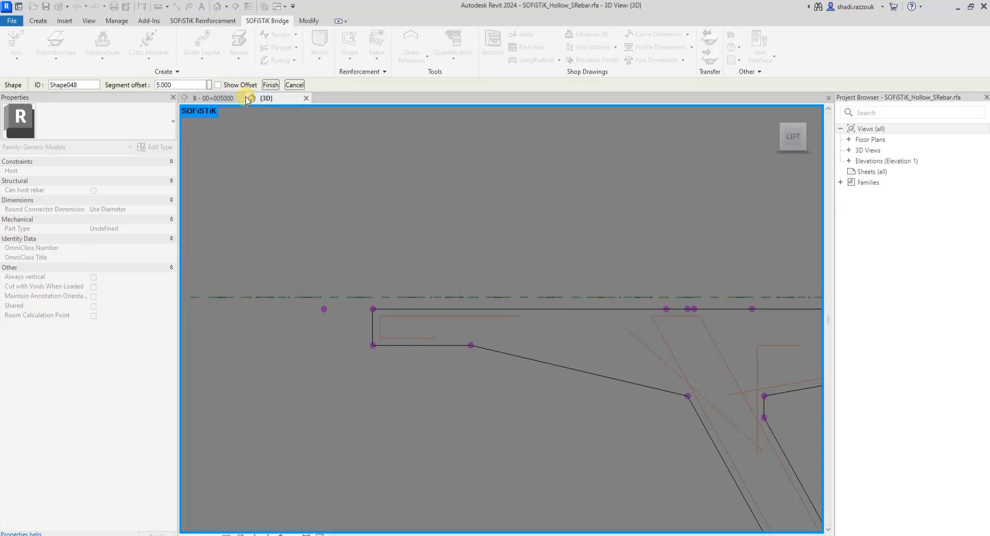
pyautogui.doubleClick(171, 85)
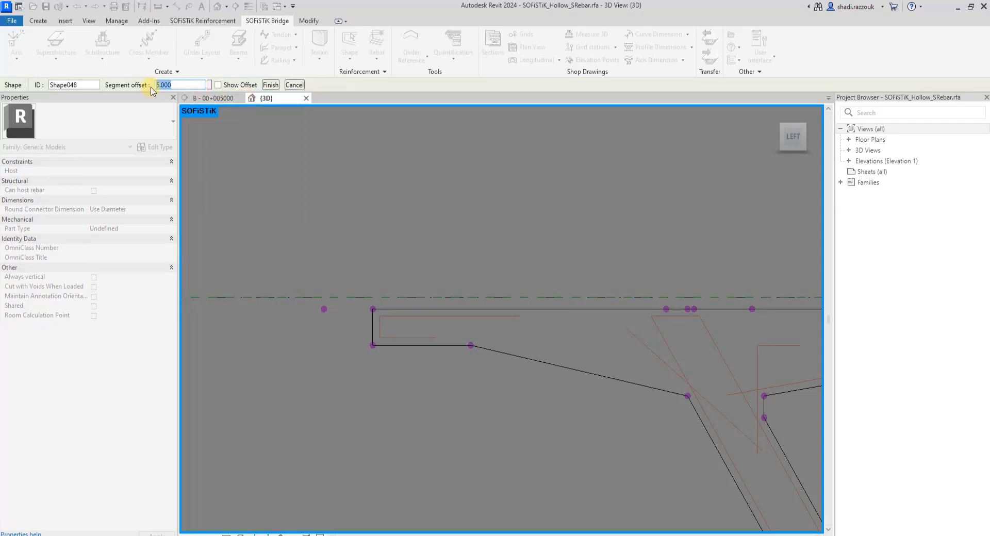
pyautogui.write('-')
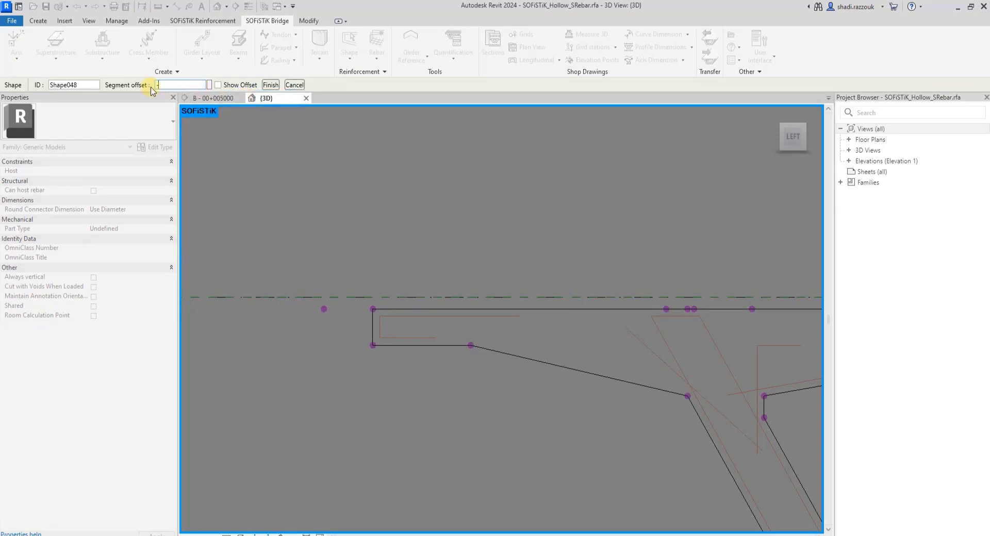
# - Pick the top flange segment, set start offset 5 and end offset -5, and finish
pyautogui.click(415, 316)
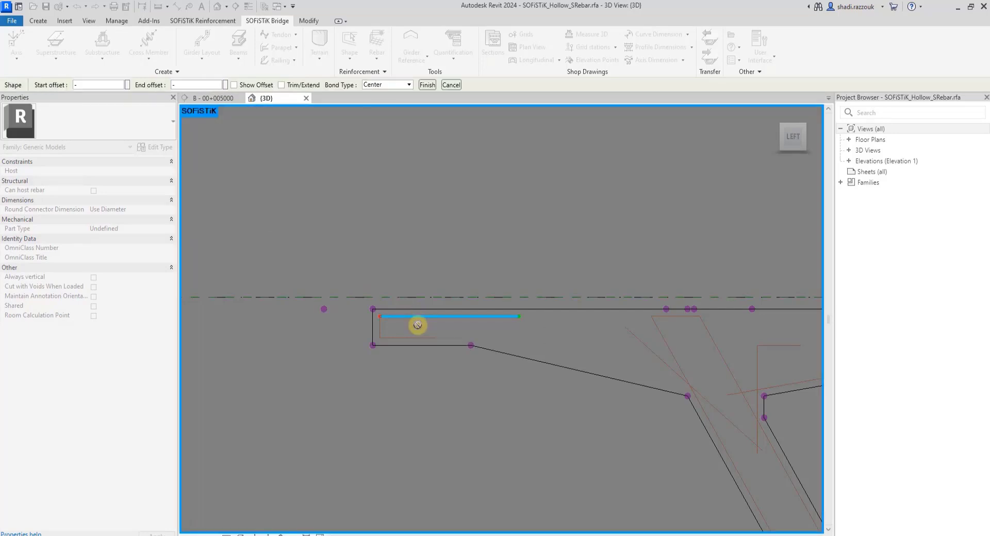
pyautogui.click(99, 85)
pyautogui.write('5')
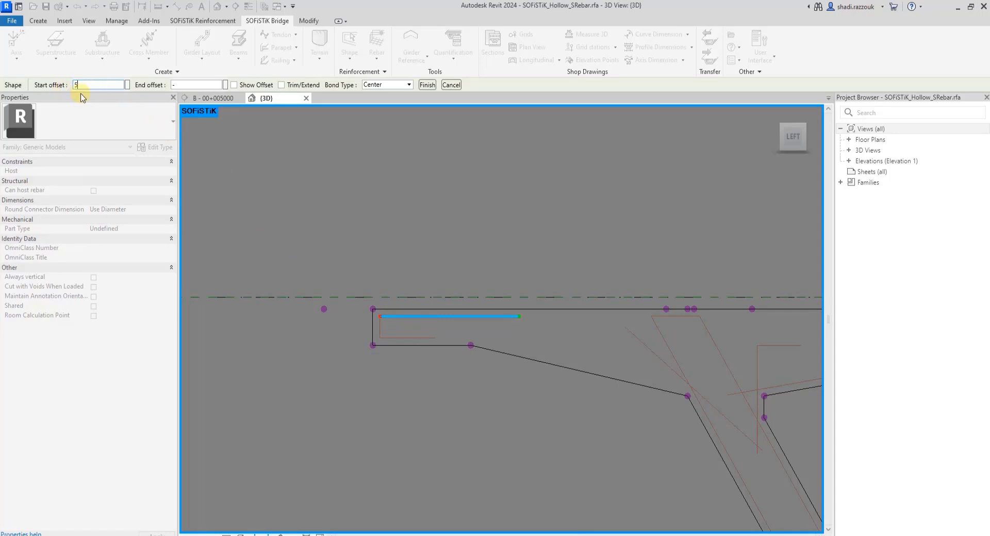
pyautogui.click(197, 84)
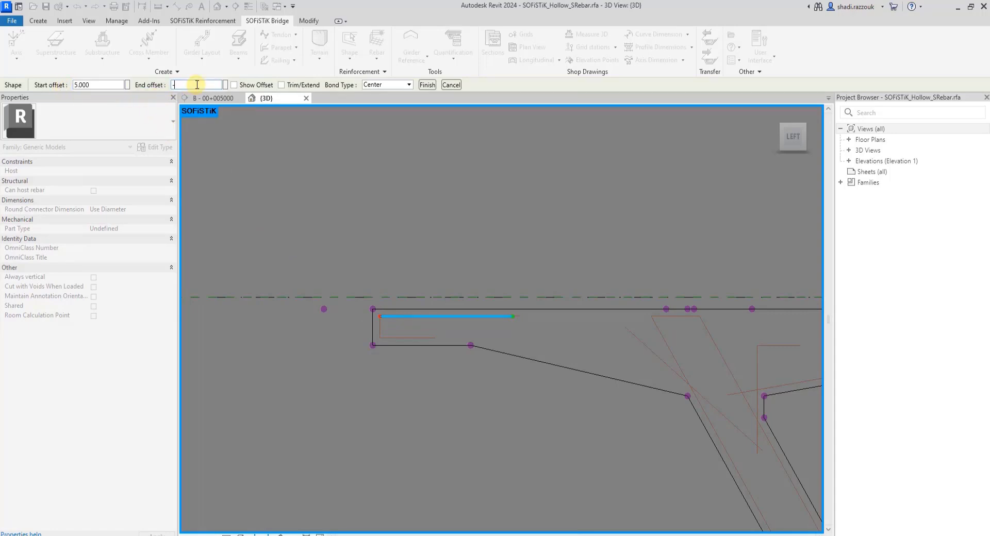
pyautogui.write('-5')
pyautogui.press('Return')
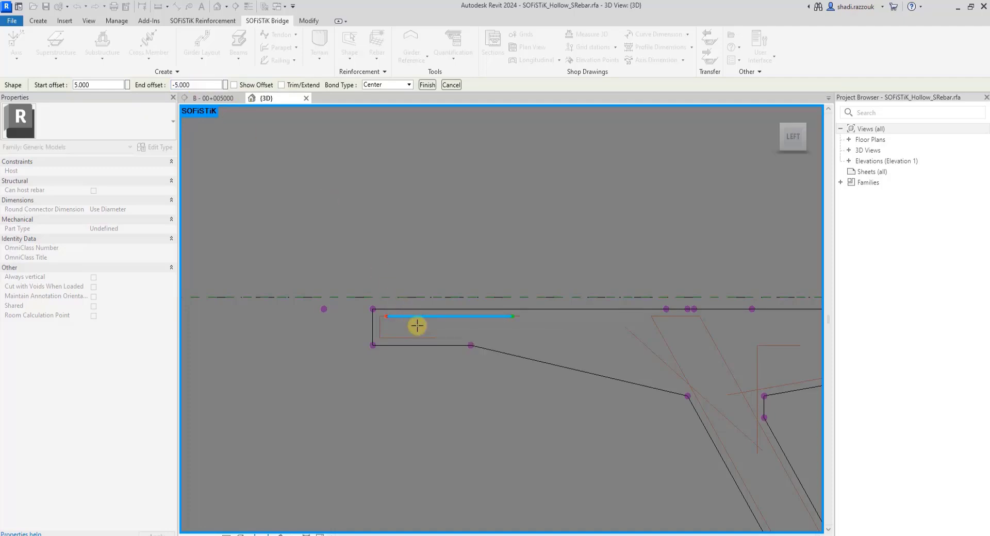
pyautogui.click(417, 325)
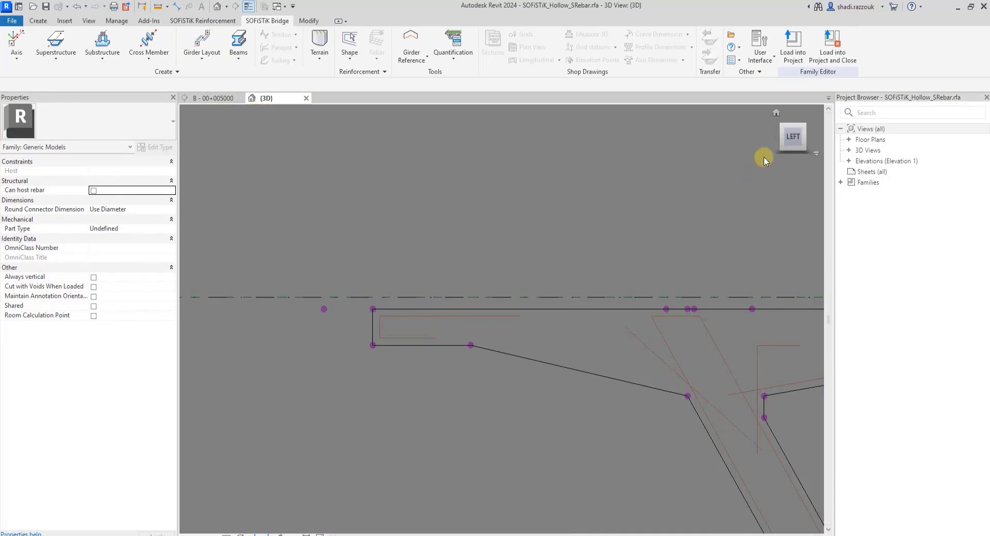
# - Load the family into the project and change the bent bar to ø16, Dmin=4ϕ
pyautogui.click(827, 47)
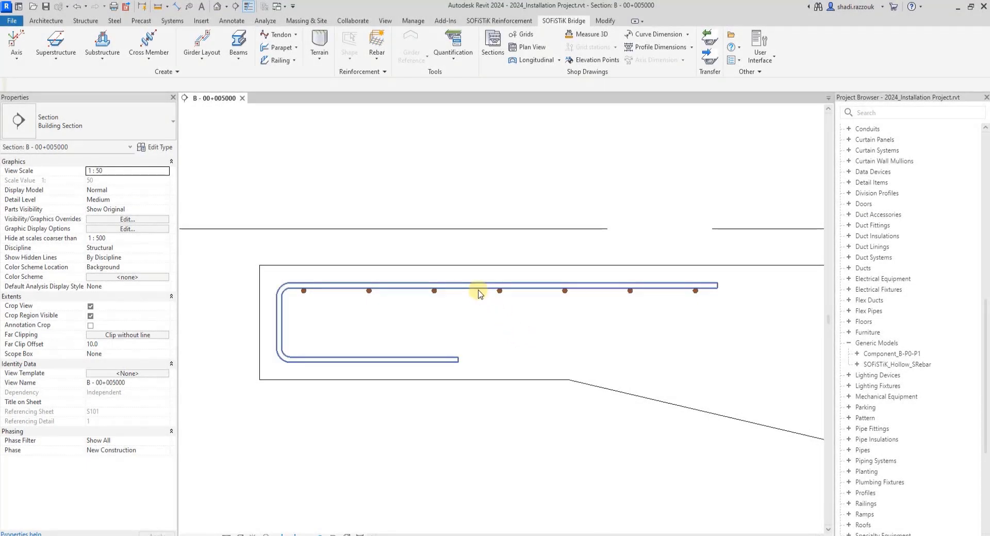
pyautogui.click(480, 287)
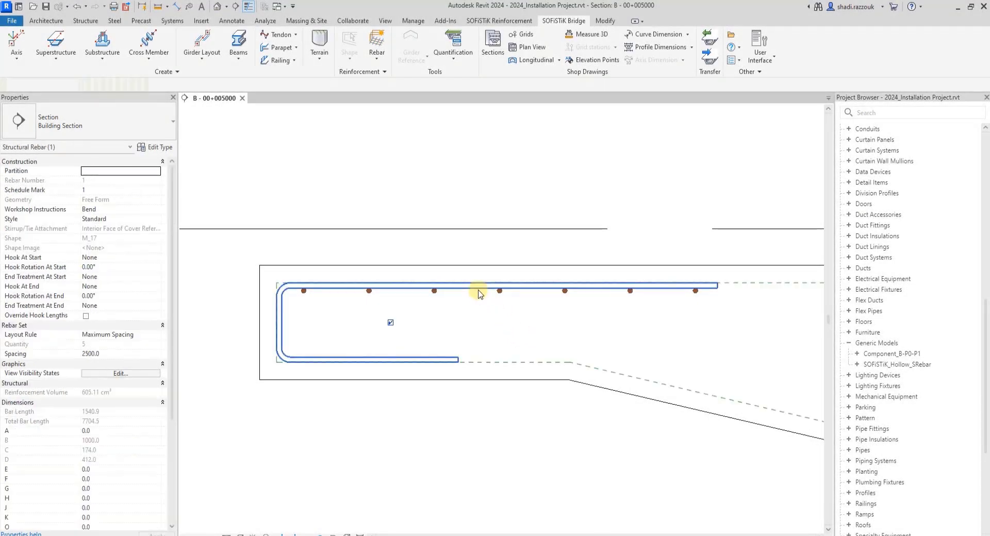
pyautogui.click(159, 129)
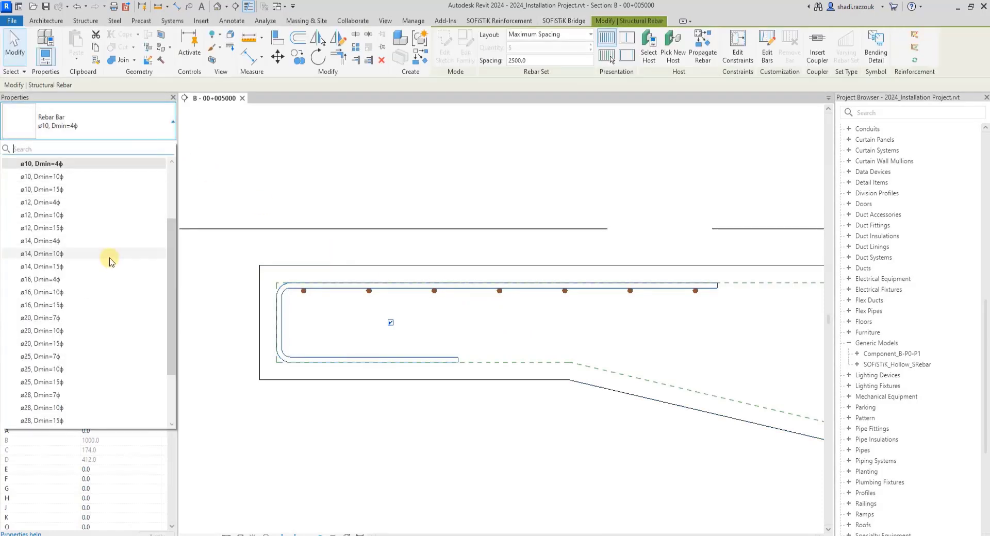
pyautogui.click(104, 281)
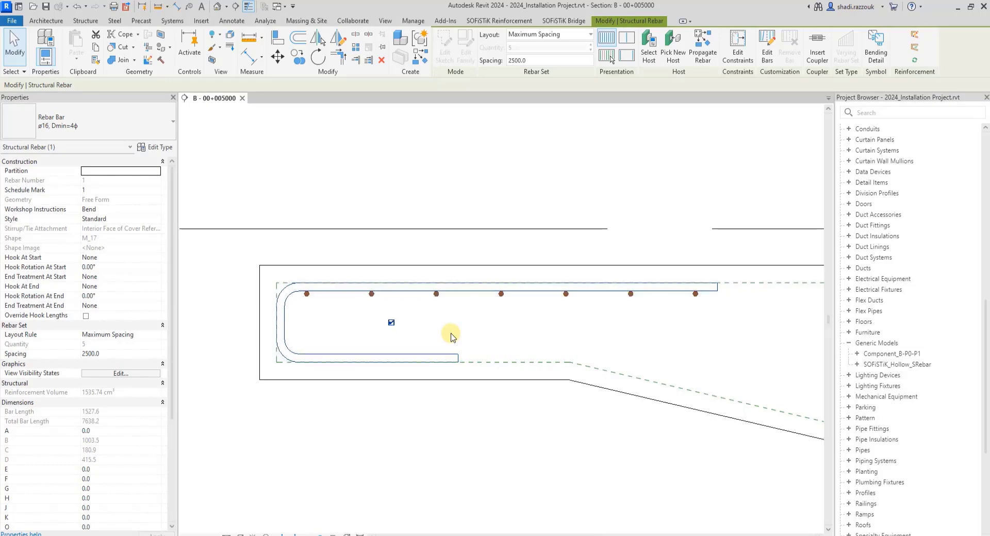
# - Change the seven longitudinal bars to ø16, Dmin=4ϕ
pyautogui.click(437, 298)
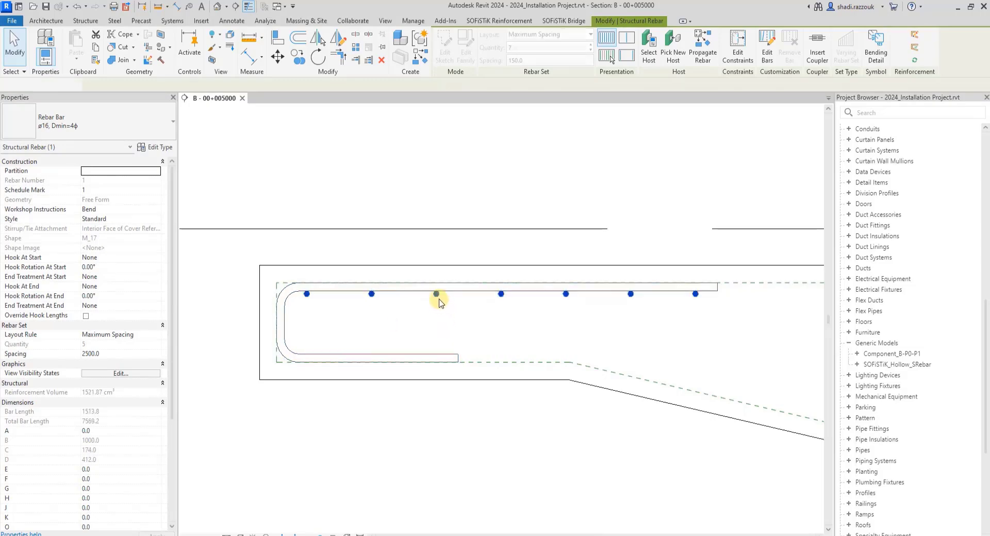
pyautogui.click(128, 125)
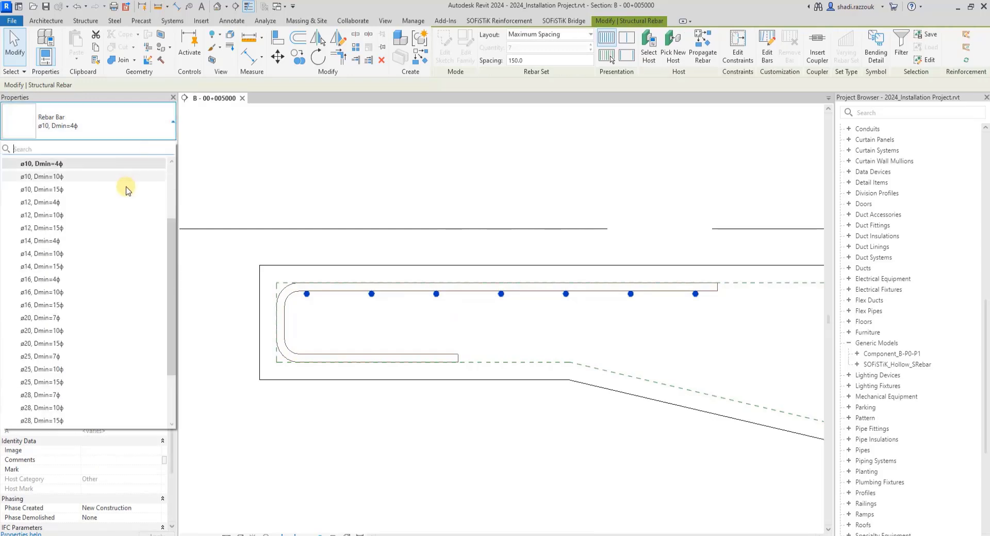
pyautogui.click(110, 279)
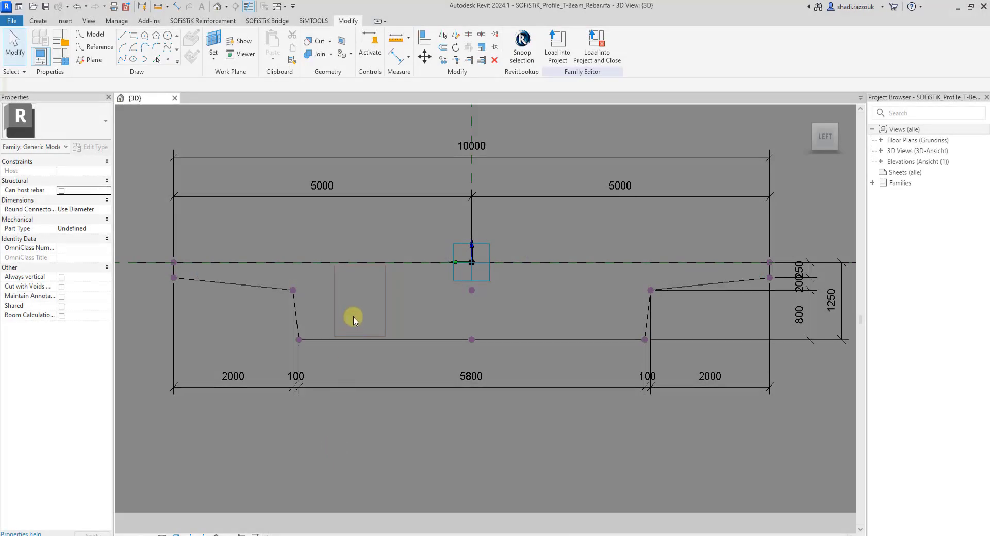
# - Remove the rectangular rebar loop from the T-beam web, keeping the two vertical lines
pyautogui.scroll(3, 353, 317)
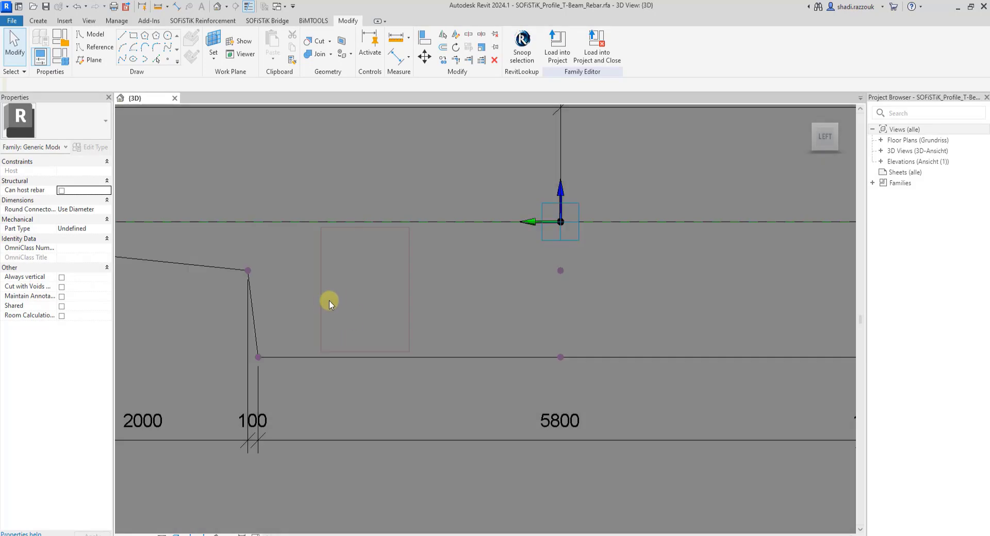
pyautogui.click(323, 302)
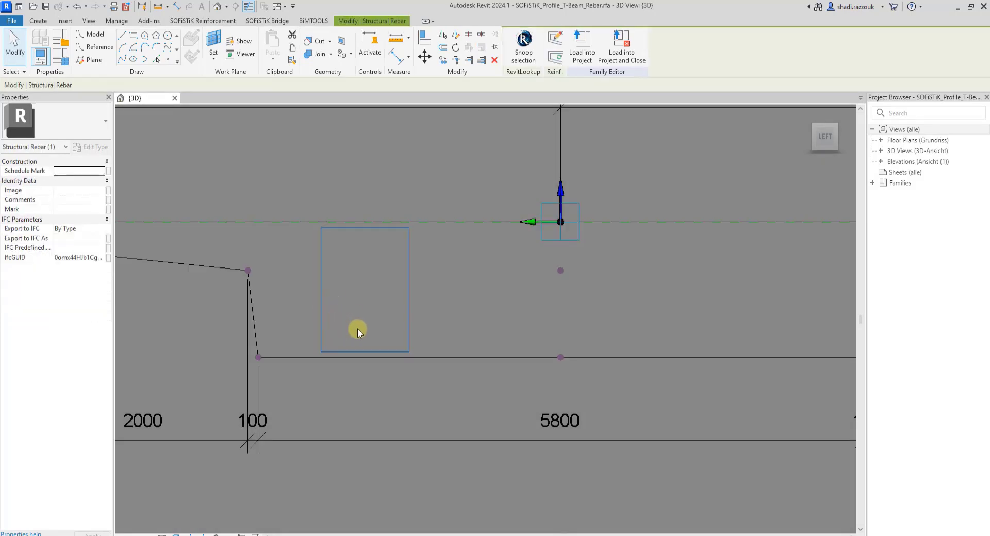
pyautogui.press('Escape')
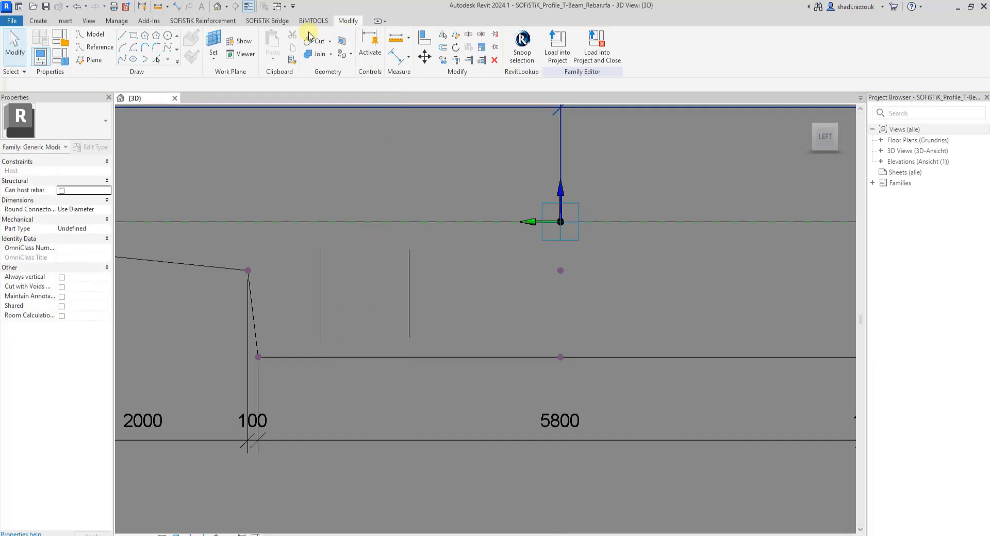
# - Start Shape000 with segment offset '-' and pick both vertical web lines as references
pyautogui.click(280, 21)
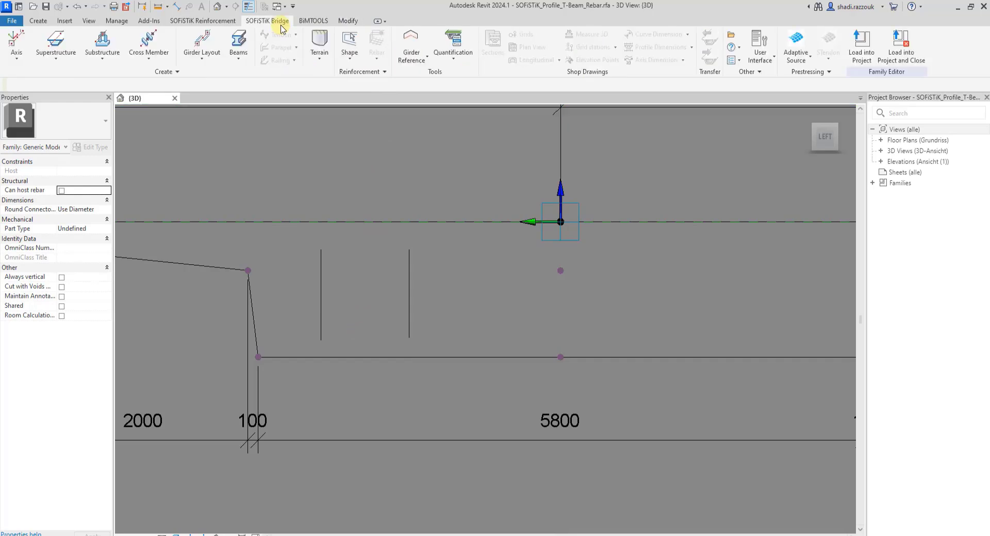
pyautogui.click(348, 40)
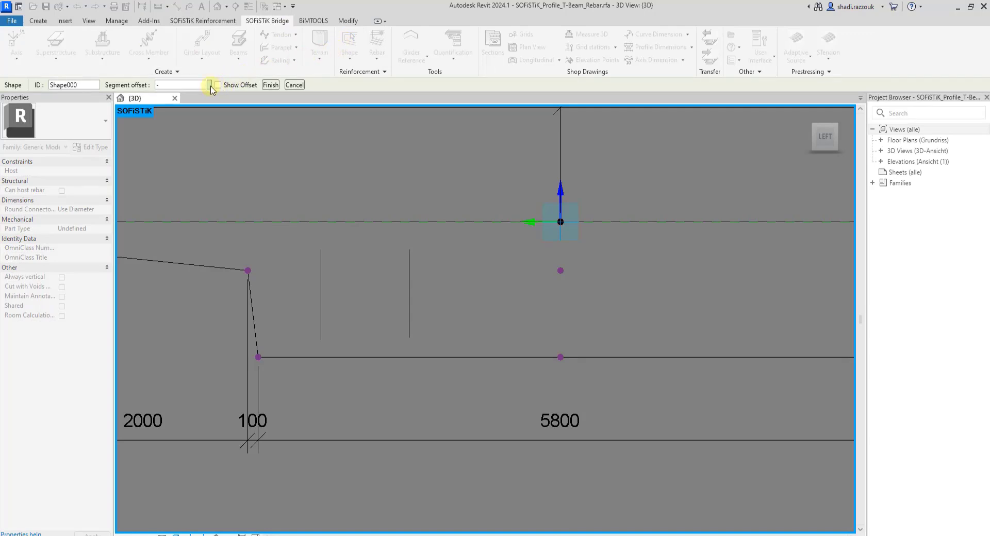
pyautogui.click(210, 85)
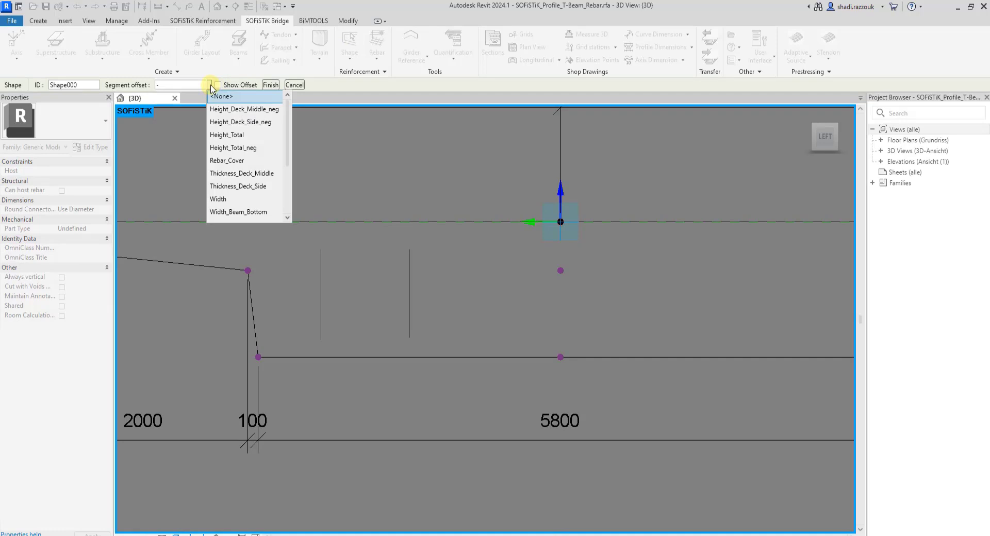
pyautogui.press('r')
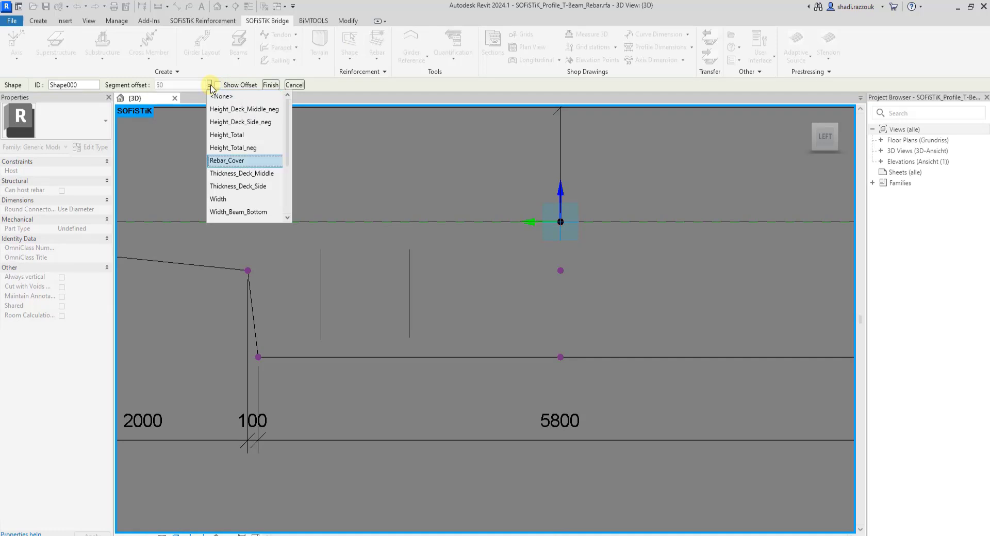
pyautogui.click(234, 161)
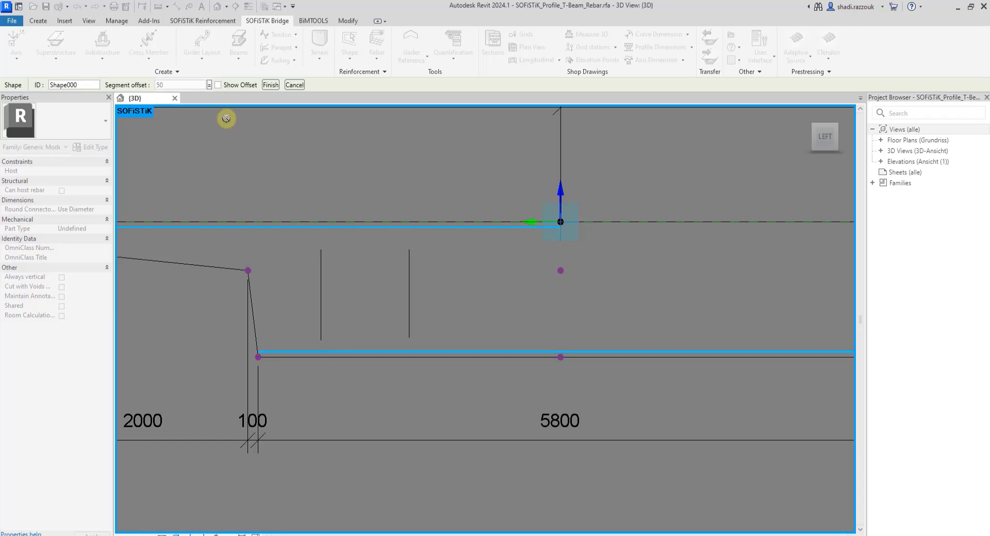
pyautogui.click(209, 86)
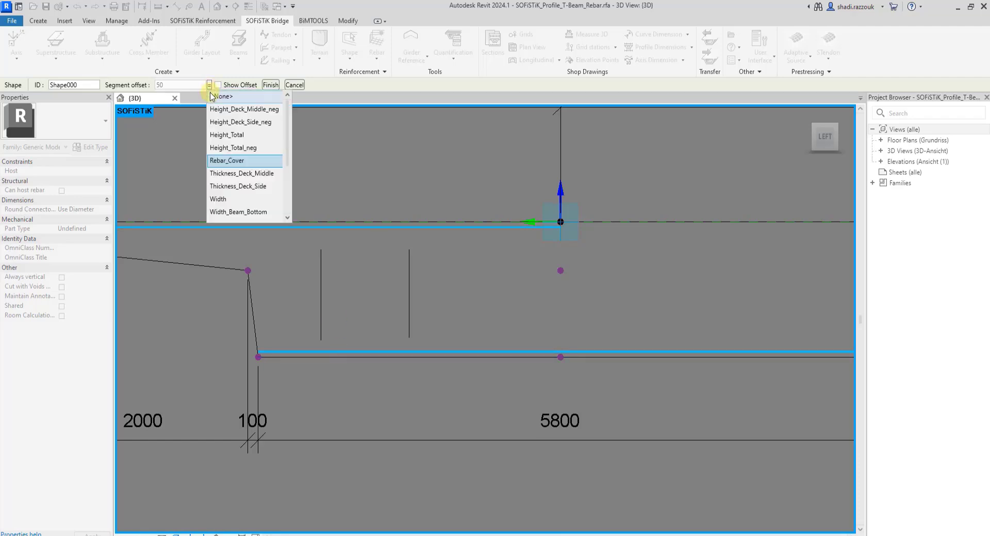
pyautogui.click(222, 96)
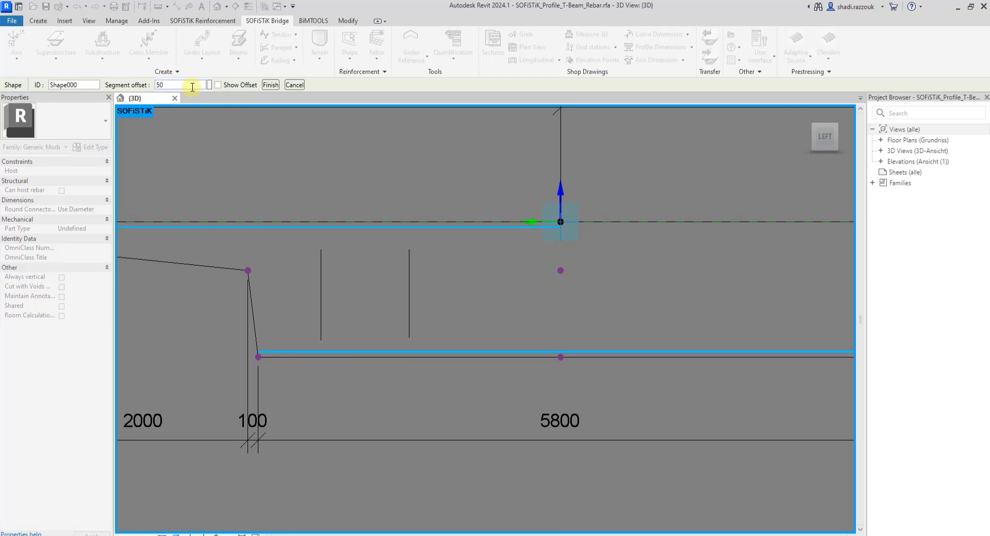
pyautogui.doubleClick(190, 85)
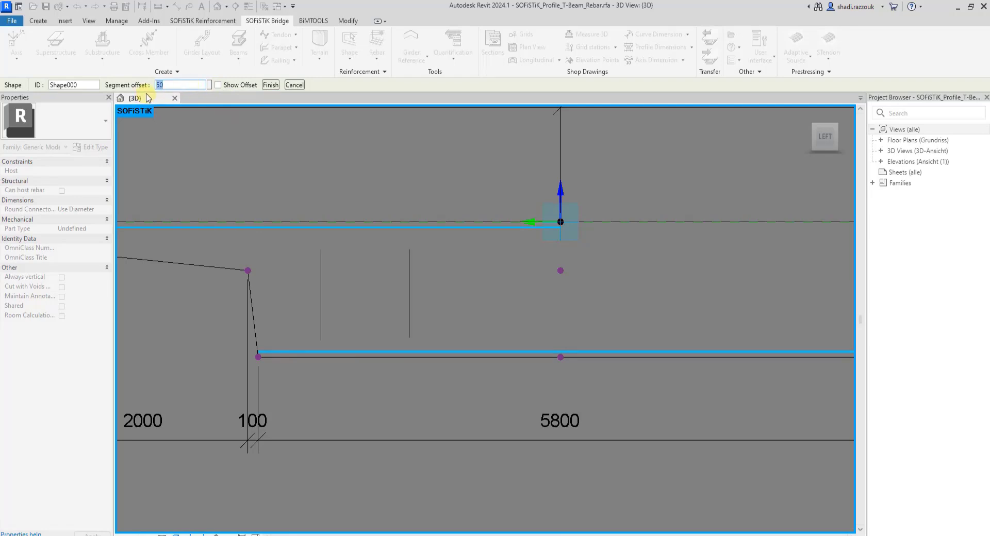
pyautogui.write('-')
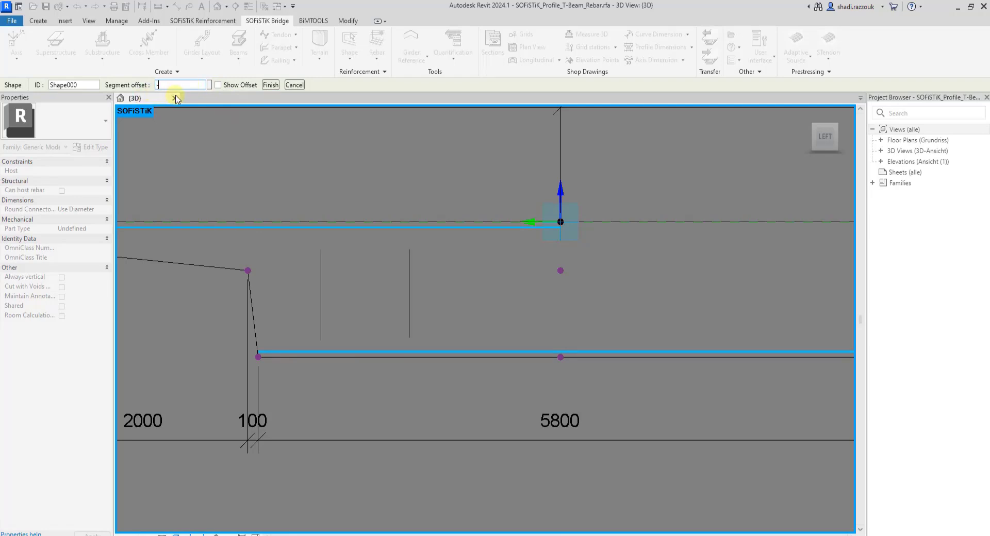
pyautogui.click(319, 276)
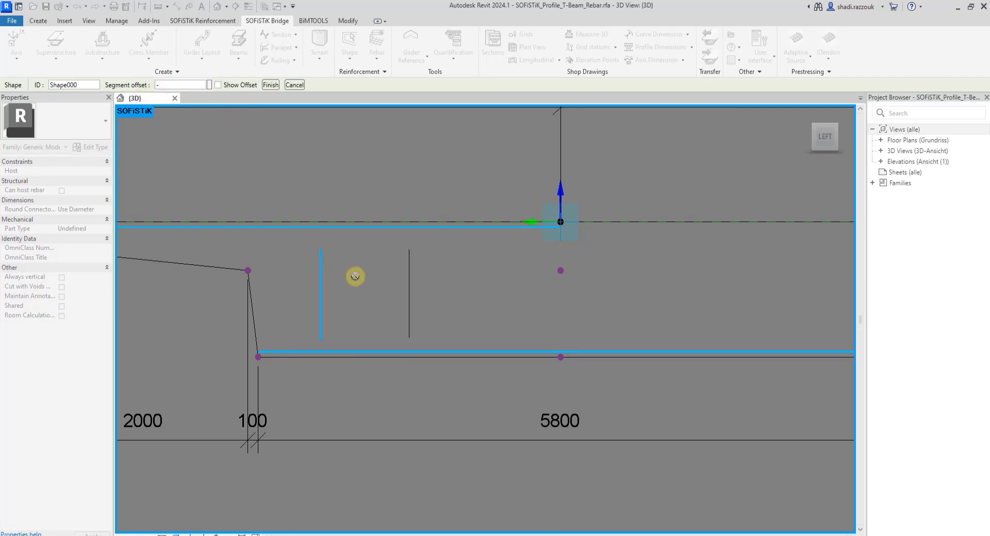
pyautogui.click(408, 278)
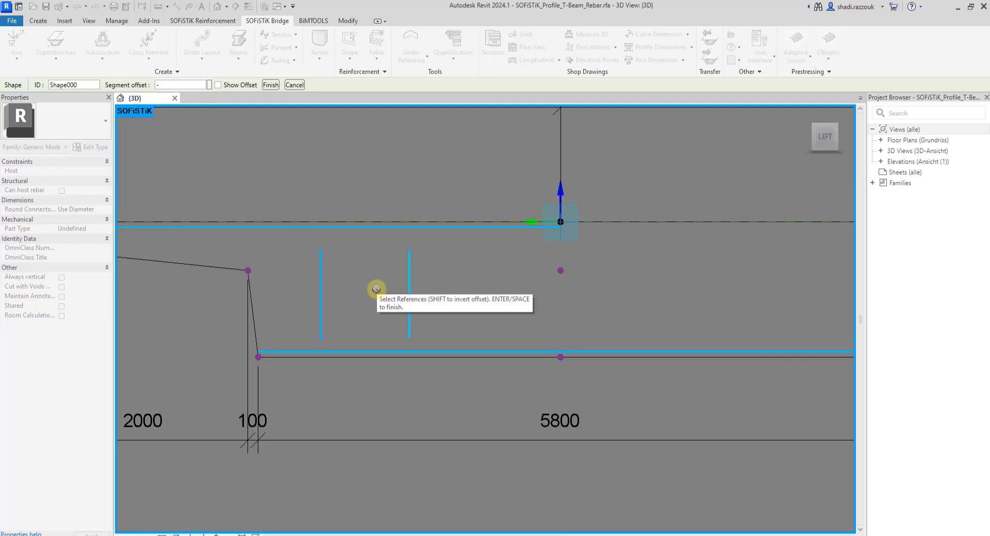
# - Close Shape000 into a rectangular loop starting at the bottom-left corner and finish it
pyautogui.press('Return')
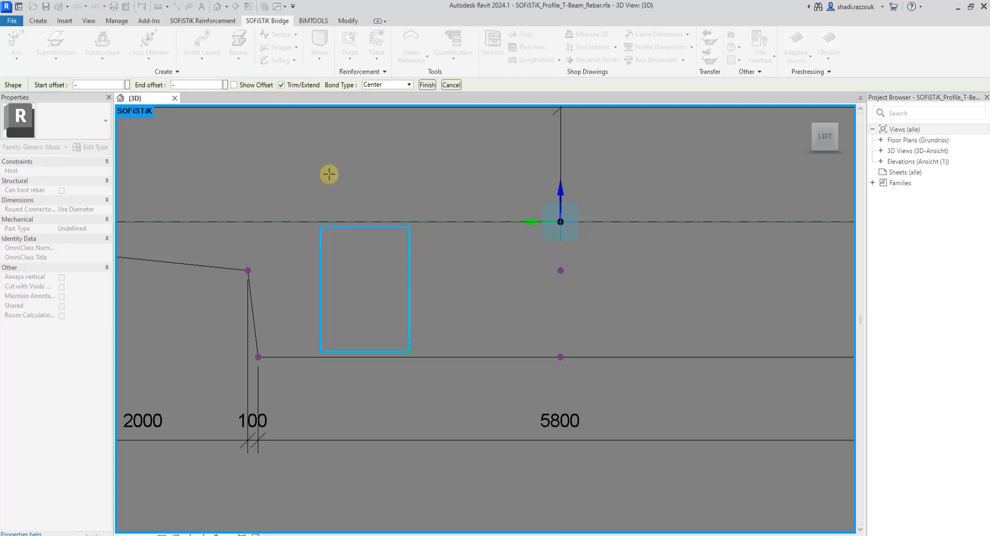
pyautogui.press('space')
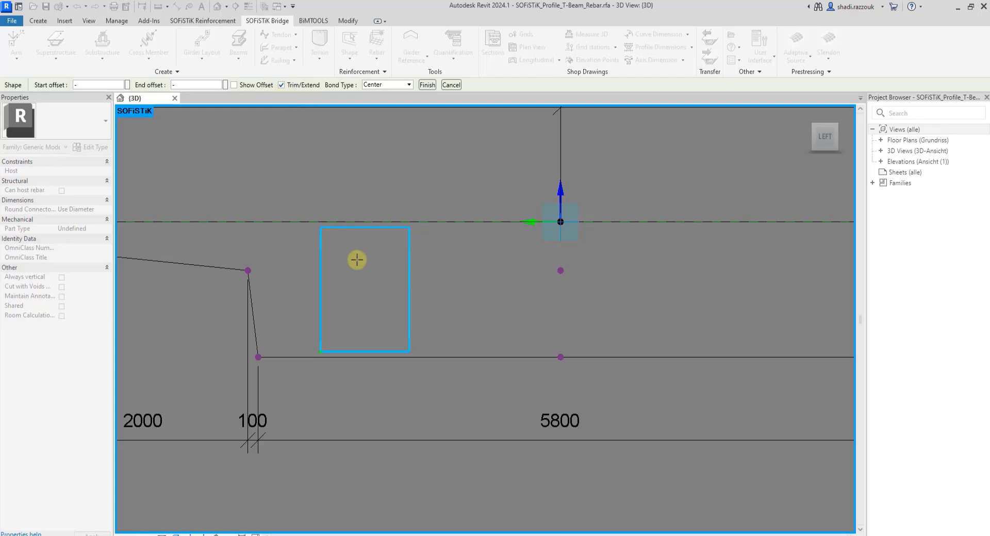
pyautogui.press('Return')
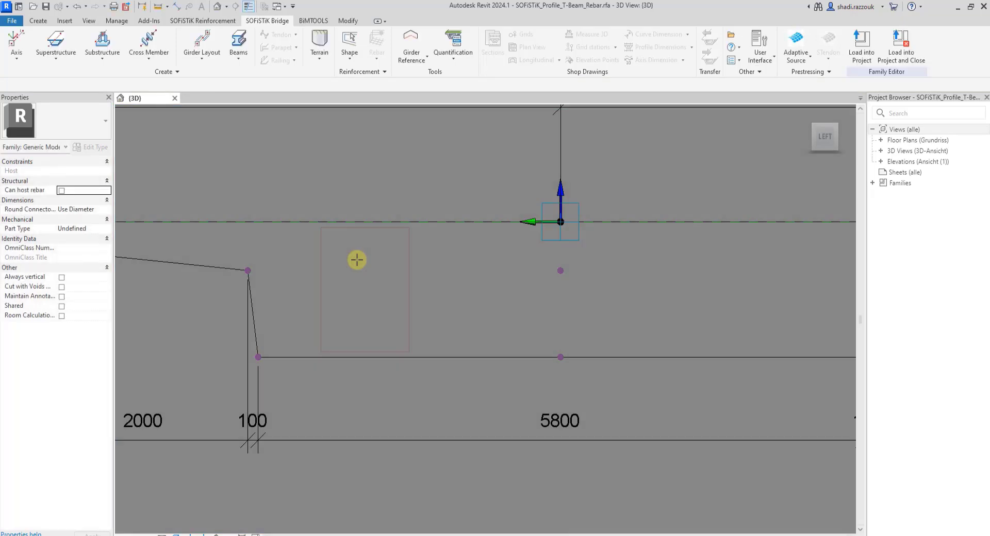
pyautogui.press('Escape')
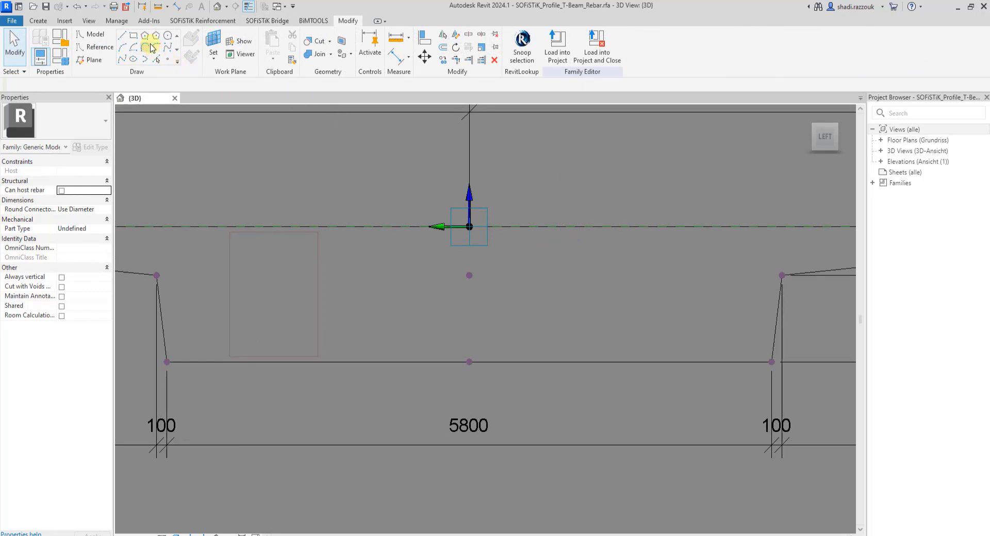
# - Draw a model-line rectangle near the centre of the web
pyautogui.click(46, 22)
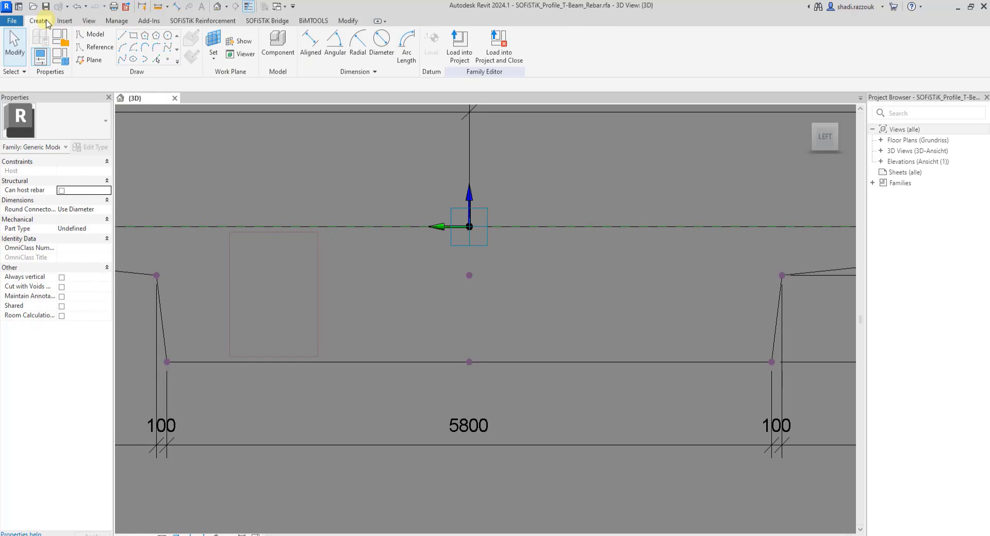
pyautogui.click(134, 36)
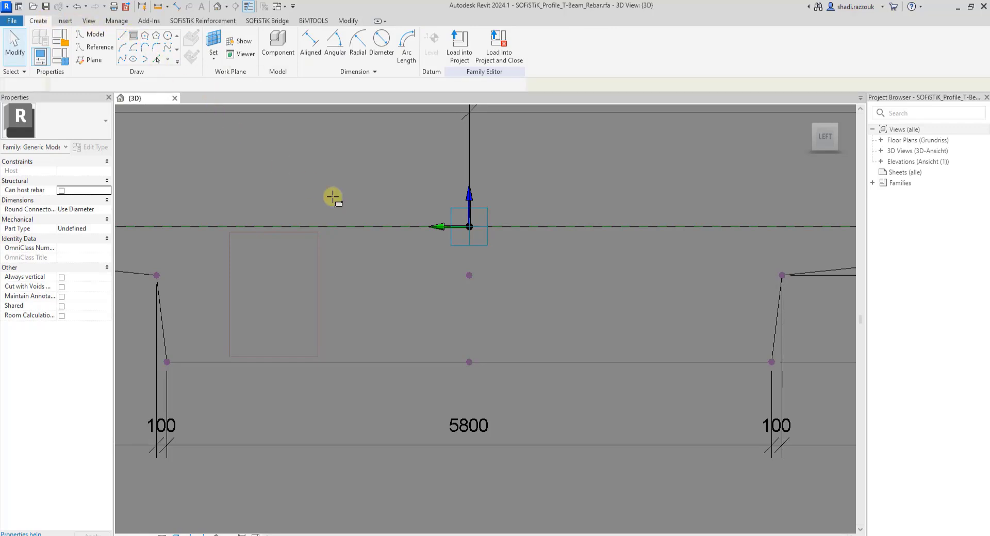
pyautogui.click(437, 248)
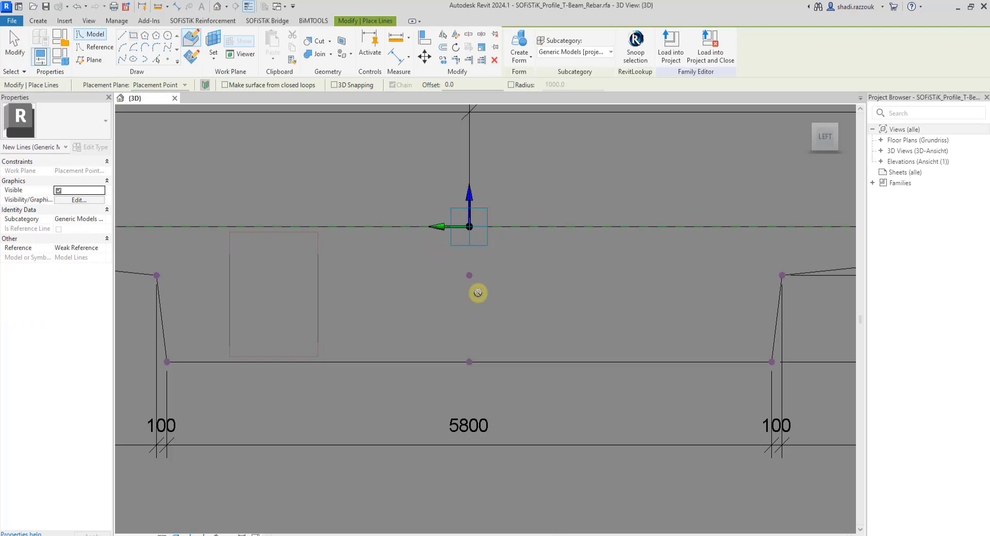
pyautogui.click(504, 342)
pyautogui.press('Escape')
pyautogui.press('Escape')
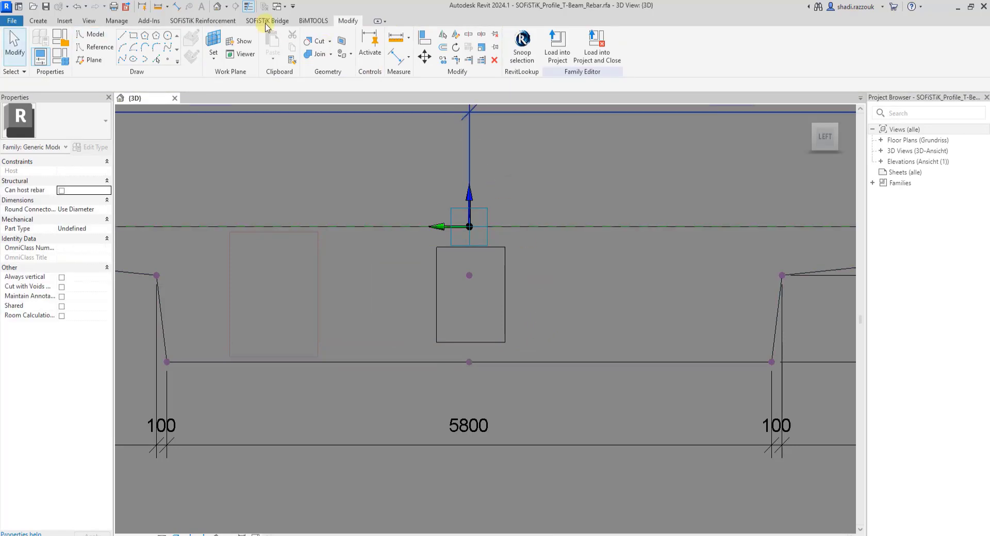
# - Add aligned dimensions for the box's top gap (191) and bottom gap (181)
pyautogui.click(178, 7)
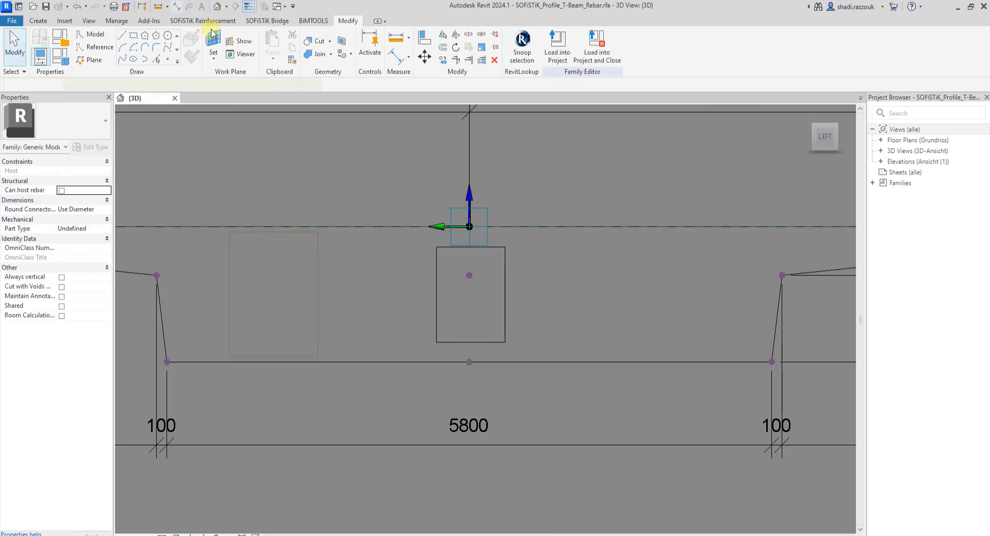
pyautogui.click(504, 223)
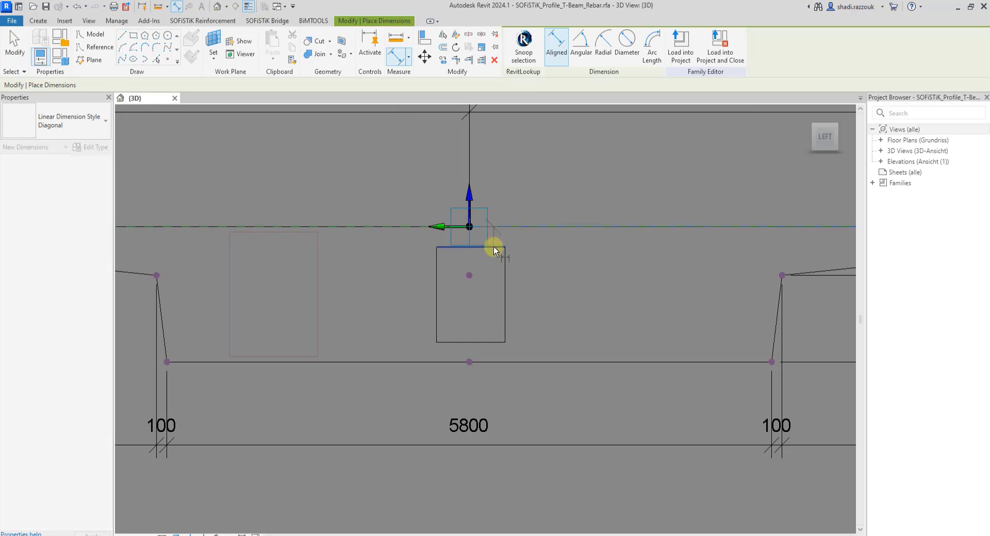
pyautogui.click(555, 257)
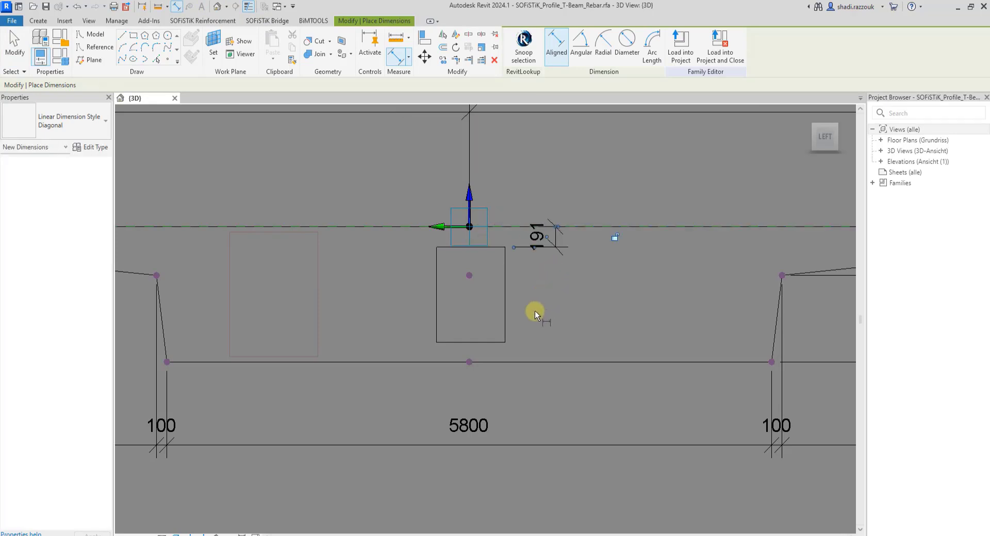
pyautogui.click(496, 344)
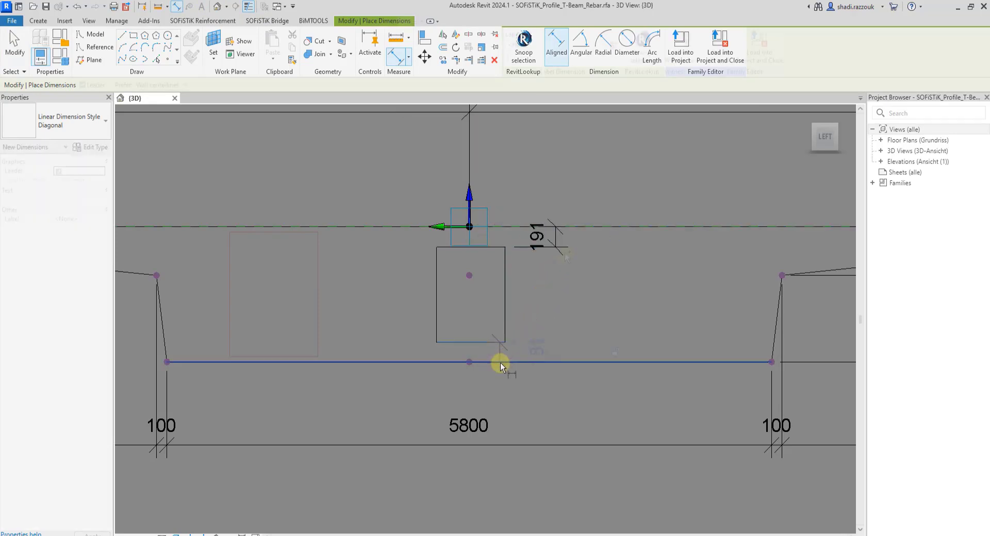
pyautogui.click(500, 363)
pyautogui.click(530, 361)
pyautogui.press('Escape')
# - Label both gap dimensions Rebar_Cover so they become 50, then select the rectangle
pyautogui.keyDown('ctrl'); pyautogui.click(564, 253); pyautogui.keyUp('ctrl')
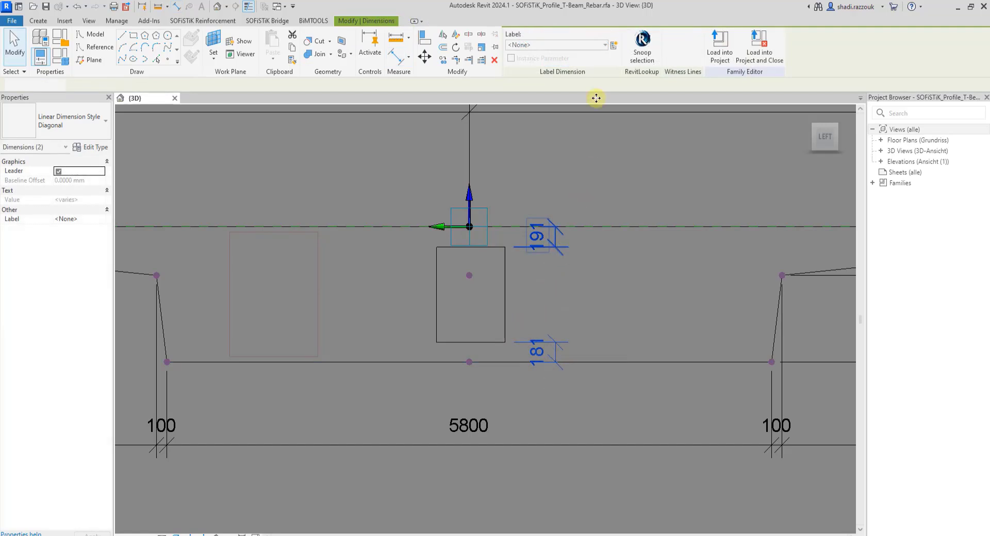
pyautogui.click(606, 46)
pyautogui.write('re')
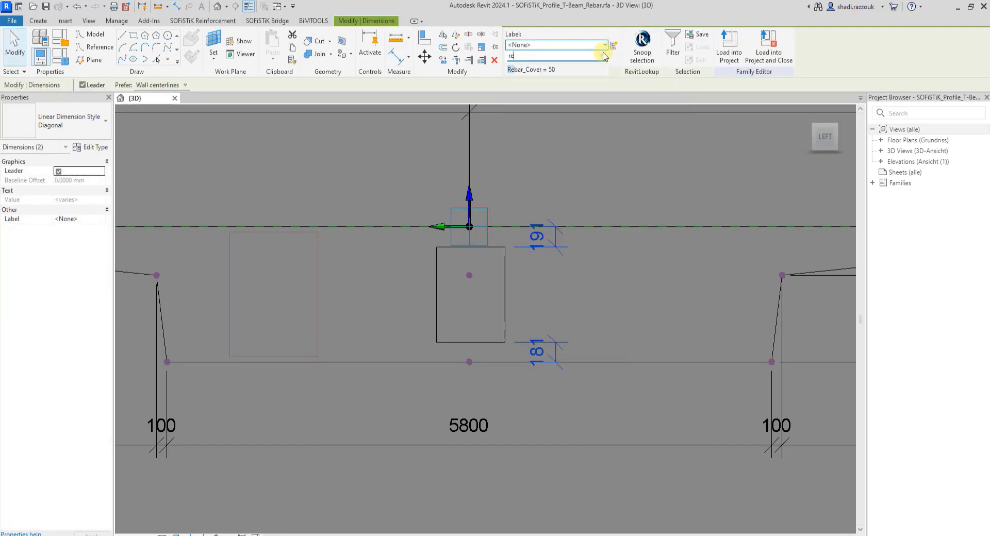
pyautogui.click(582, 70)
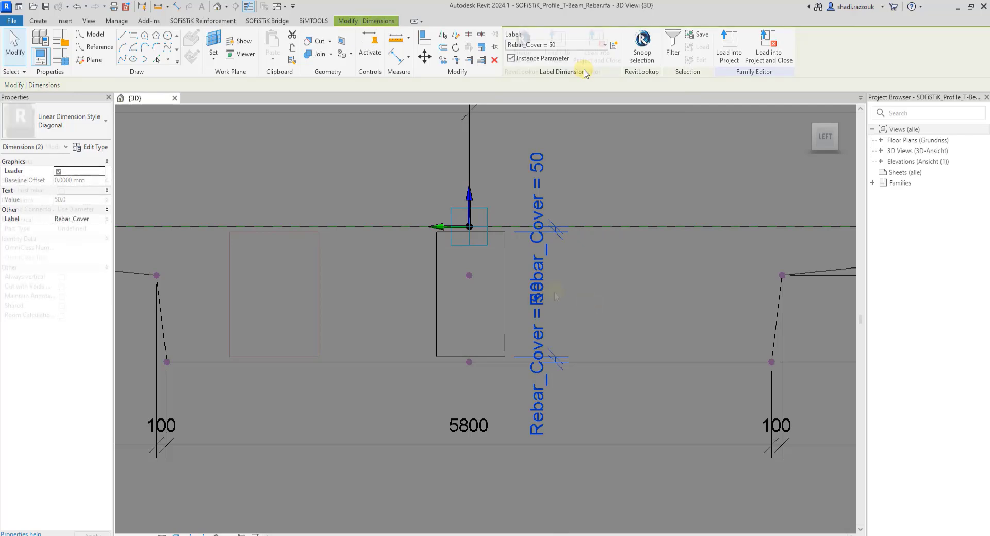
pyautogui.press('Escape')
pyautogui.click(507, 302)
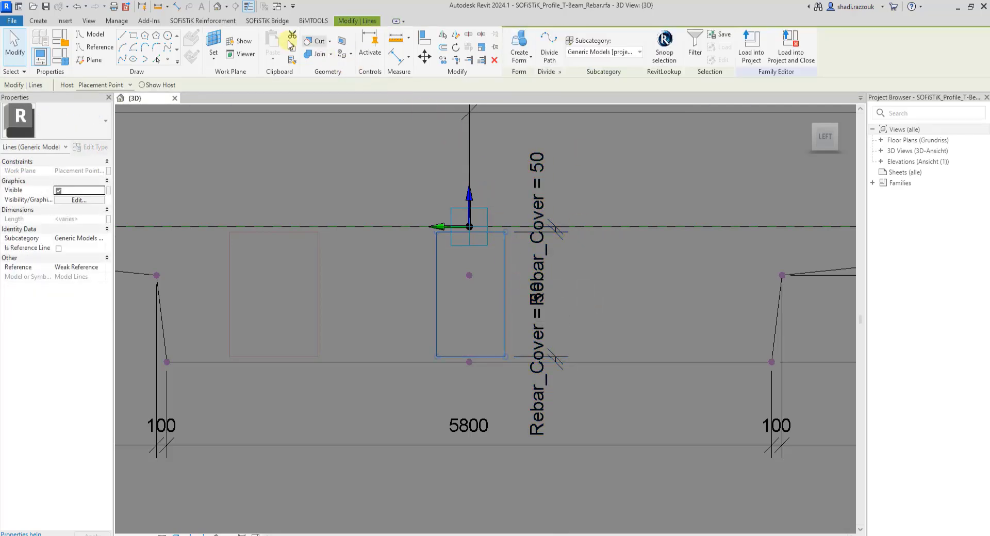
# - Build stirrup Shape001 from the centre model-line rectangle
pyautogui.click(276, 24)
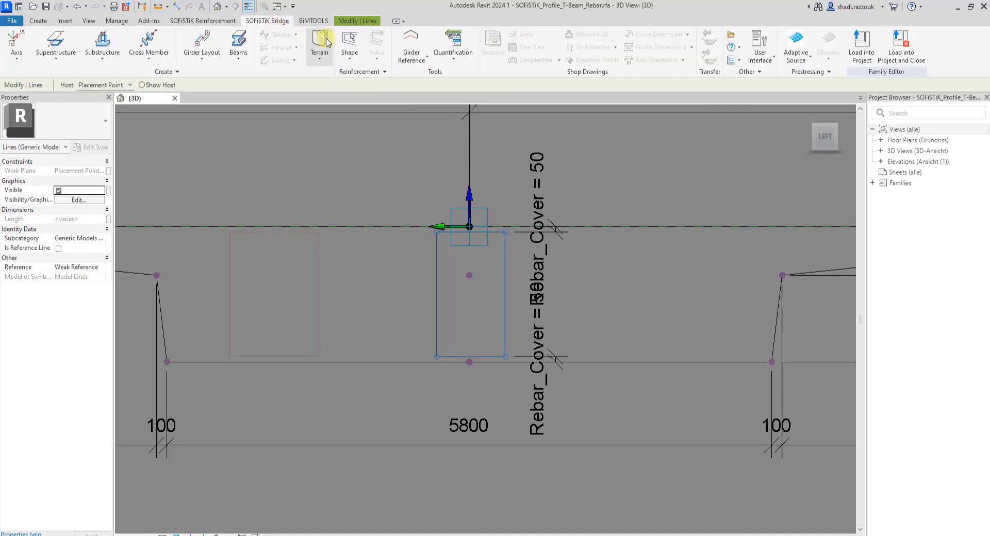
pyautogui.click(348, 45)
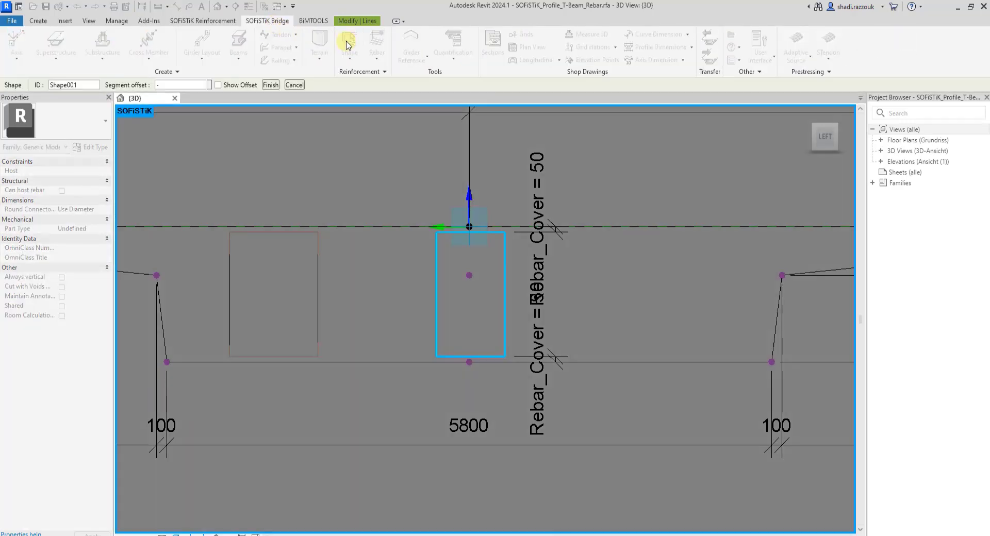
pyautogui.click(468, 309)
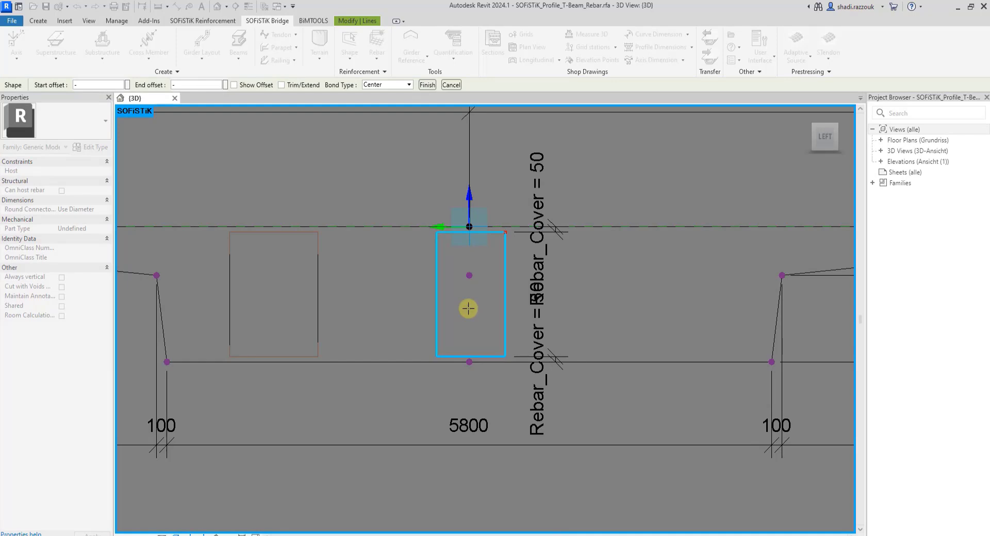
pyautogui.click(467, 308)
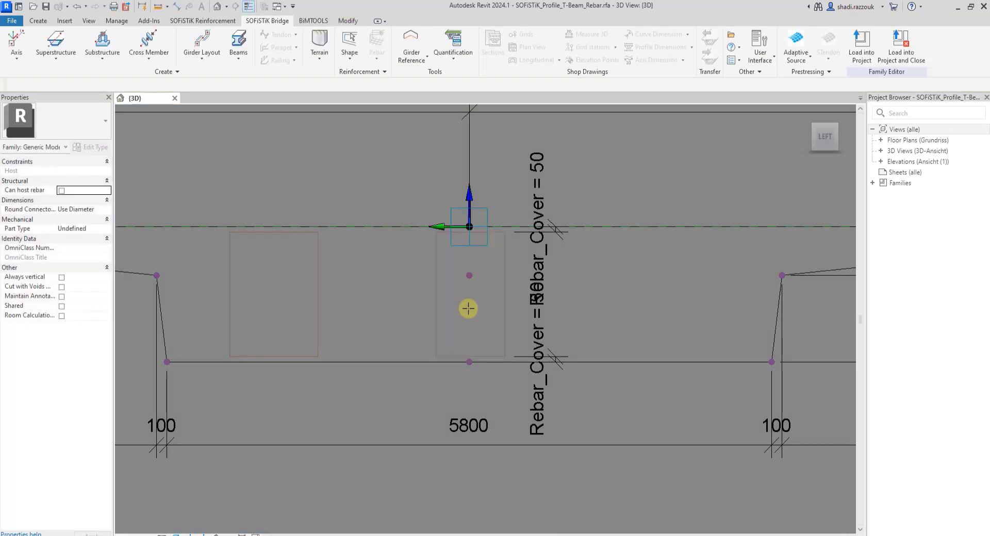